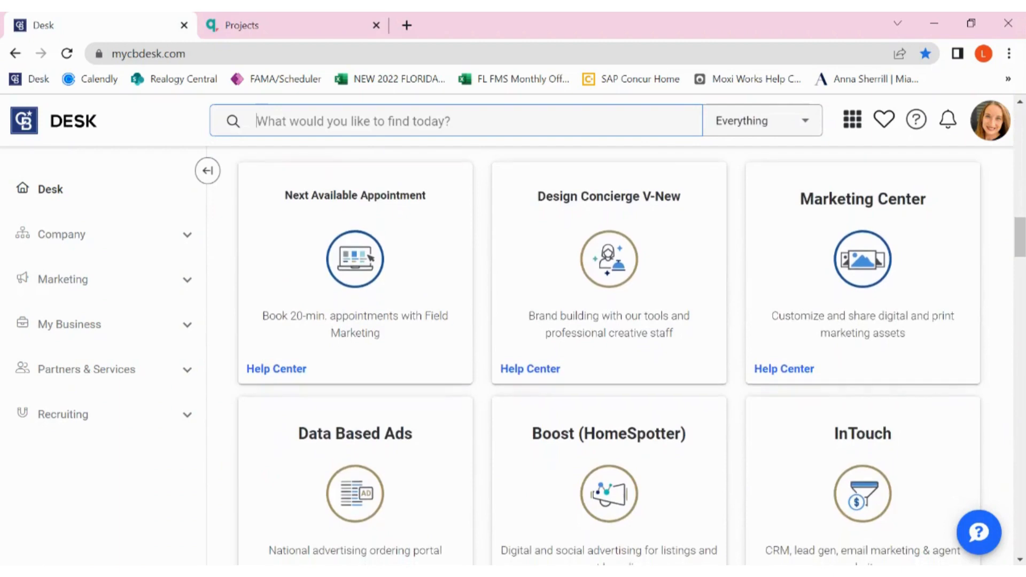
Step: Open the Marketing Center's brand templates and filter them by the Brochure type
left_click(864, 295)
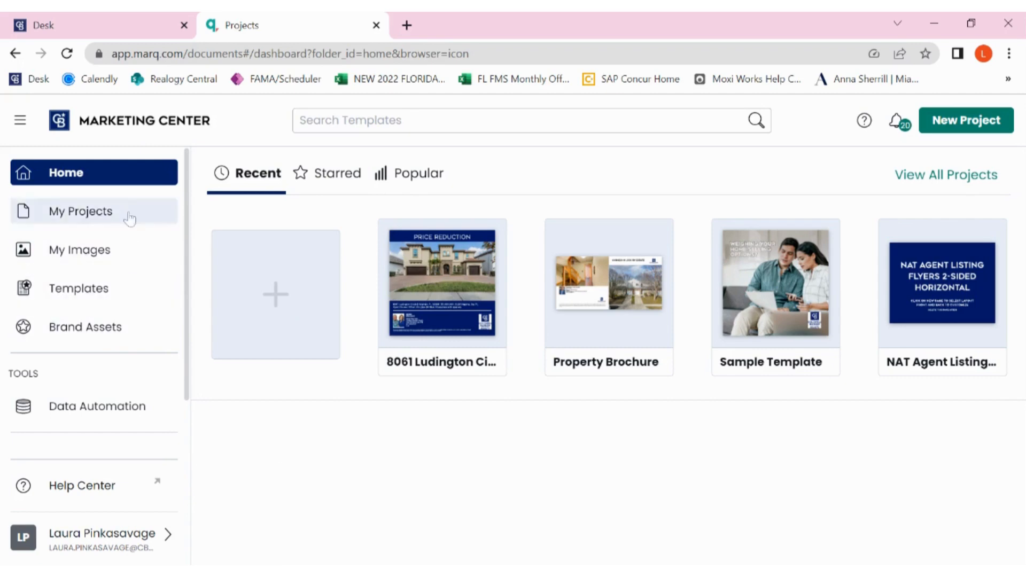
left_click(107, 299)
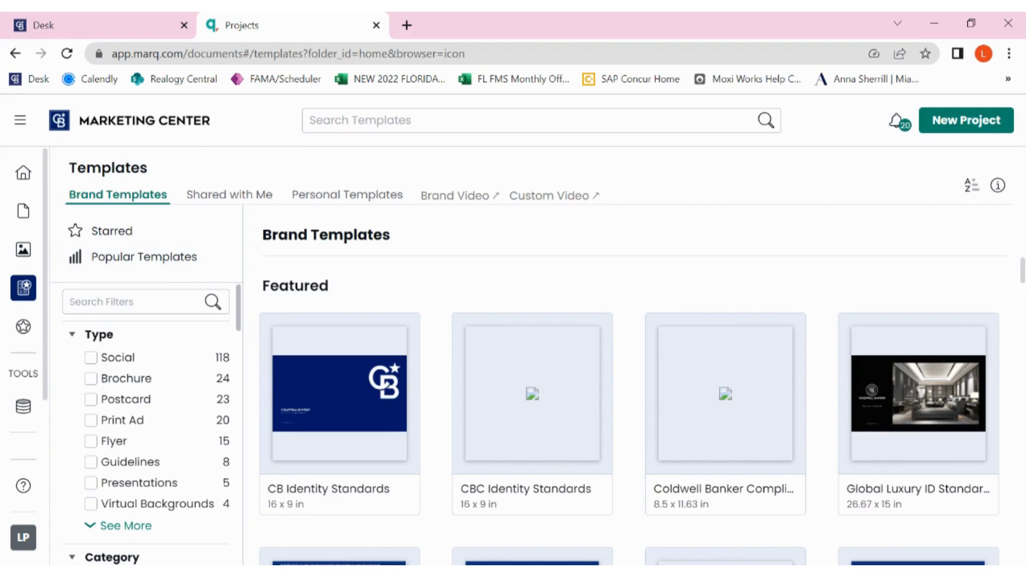
scroll(241, 320, "down", 2)
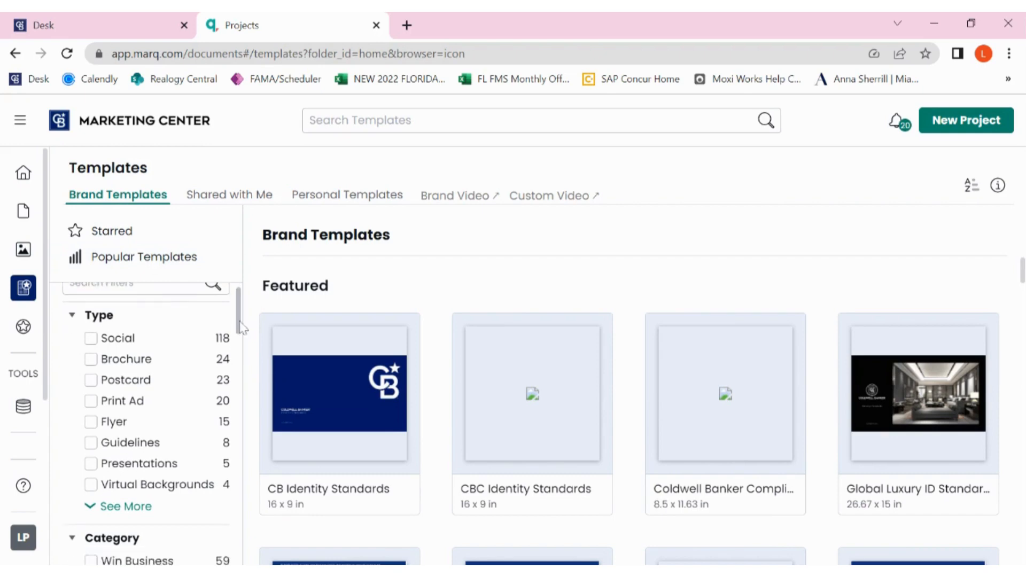
scroll(242, 320, "up", 1)
left_click(91, 359)
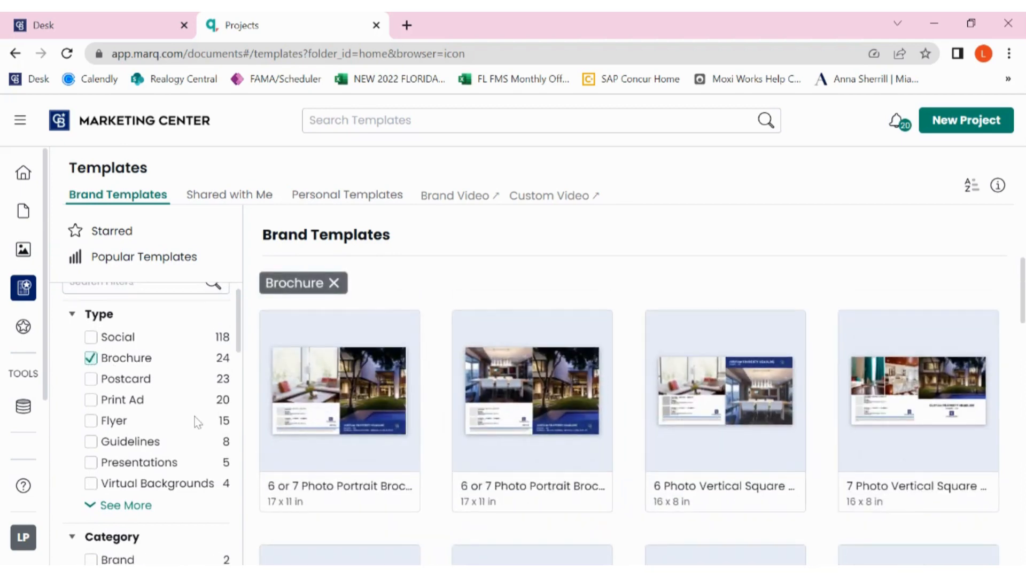
Step: Narrow the brochure templates to the Property Promotion category
scroll(198, 422, "down", 1)
scroll(185, 389, "down", 4)
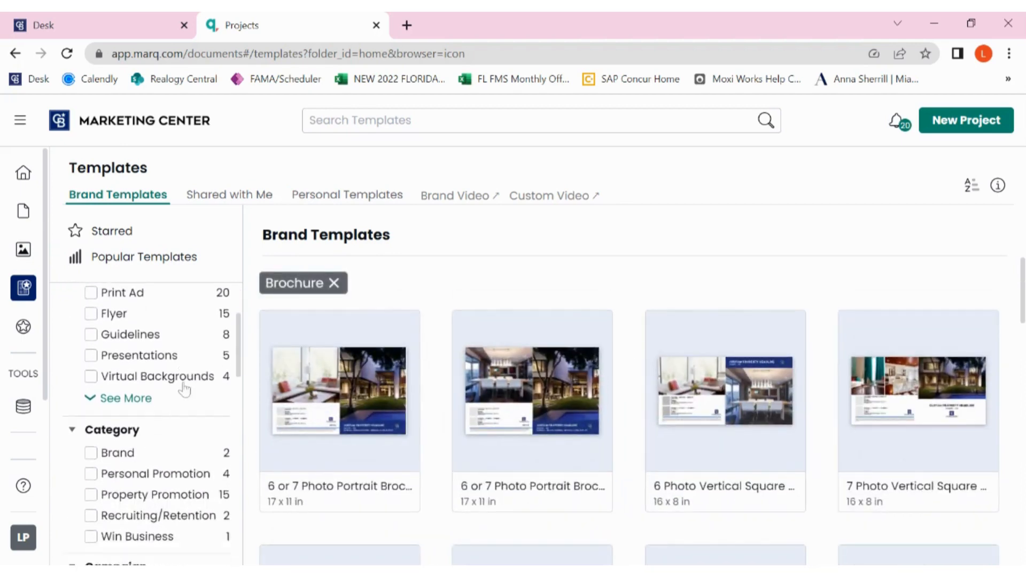
scroll(185, 390, "down", 3)
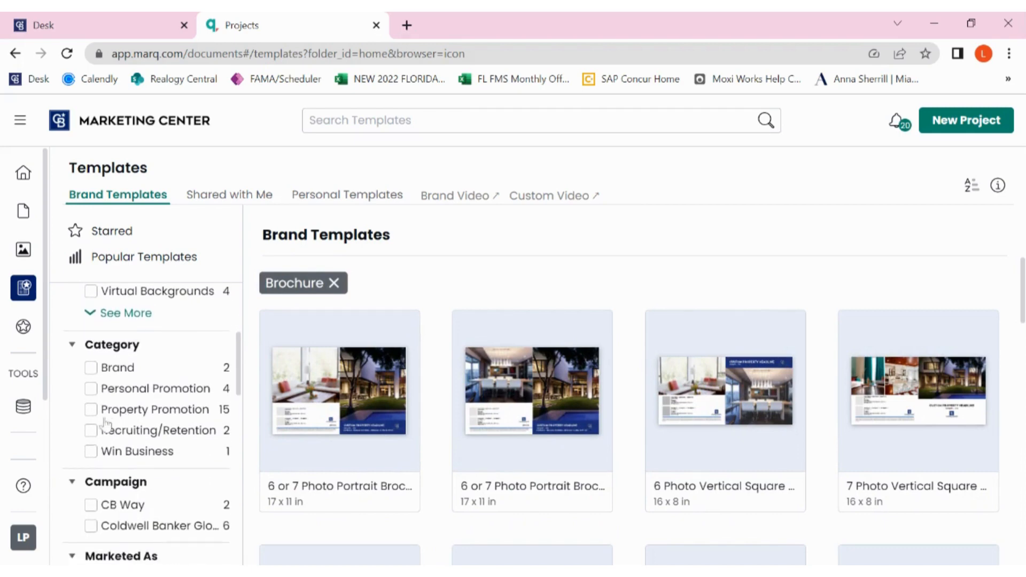
left_click(91, 409)
scroll(93, 416, "down", 2)
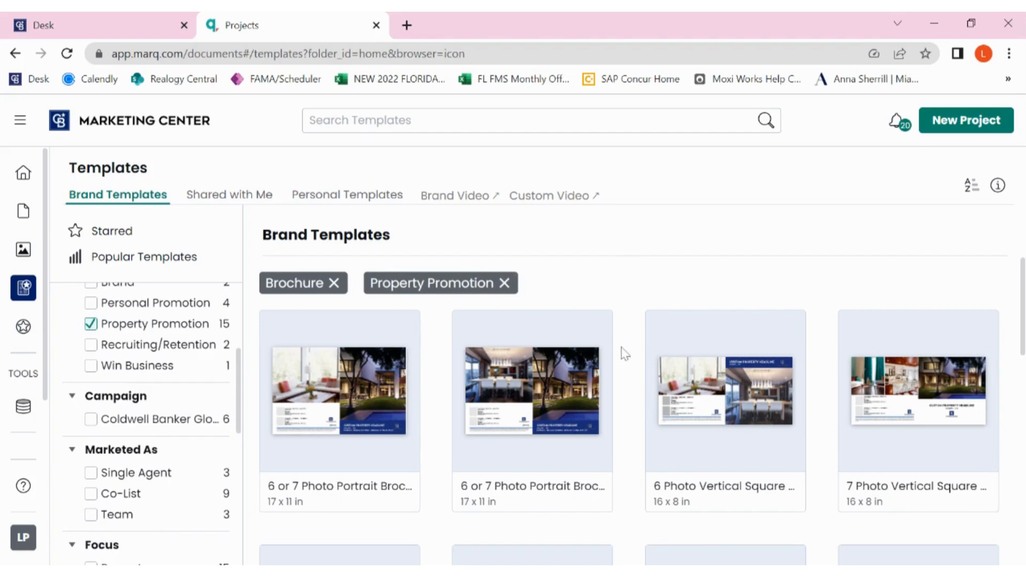
Step: Look through the filtered property promotion brochures and compare their photo counts, fold layouts and sizes
scroll(624, 353, "down", 2)
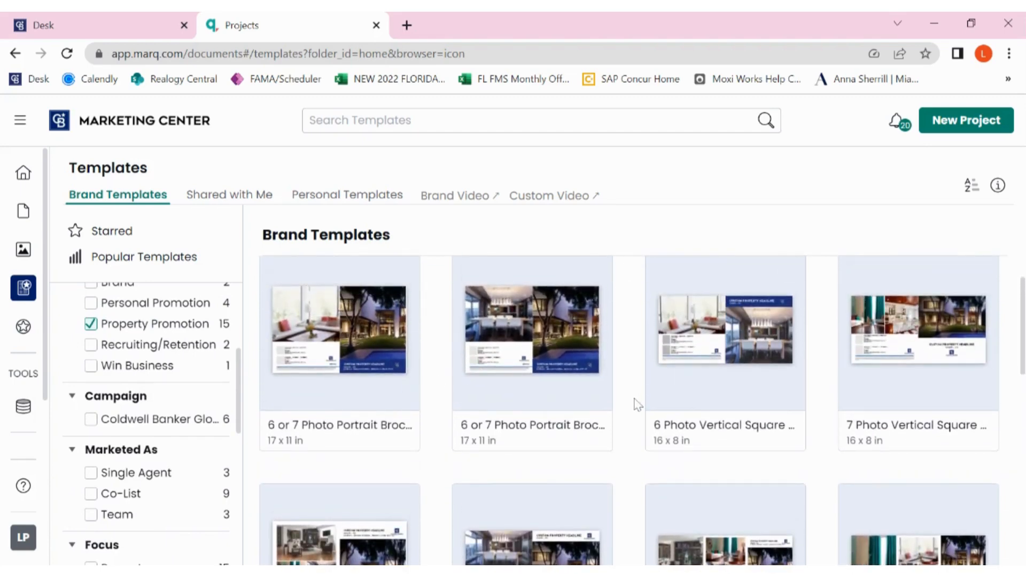
scroll(638, 405, "down", 1)
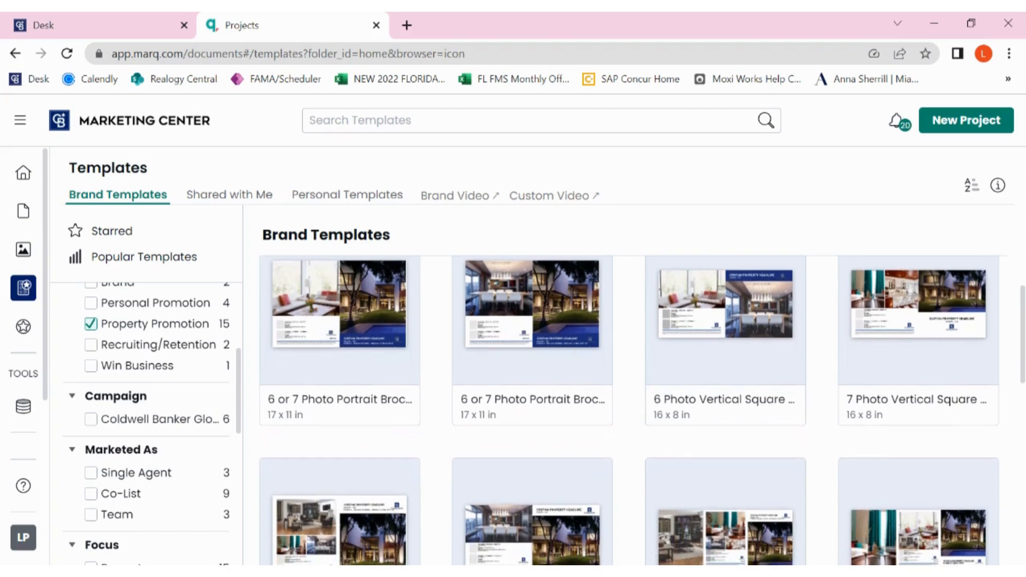
scroll(643, 411, "down", 1)
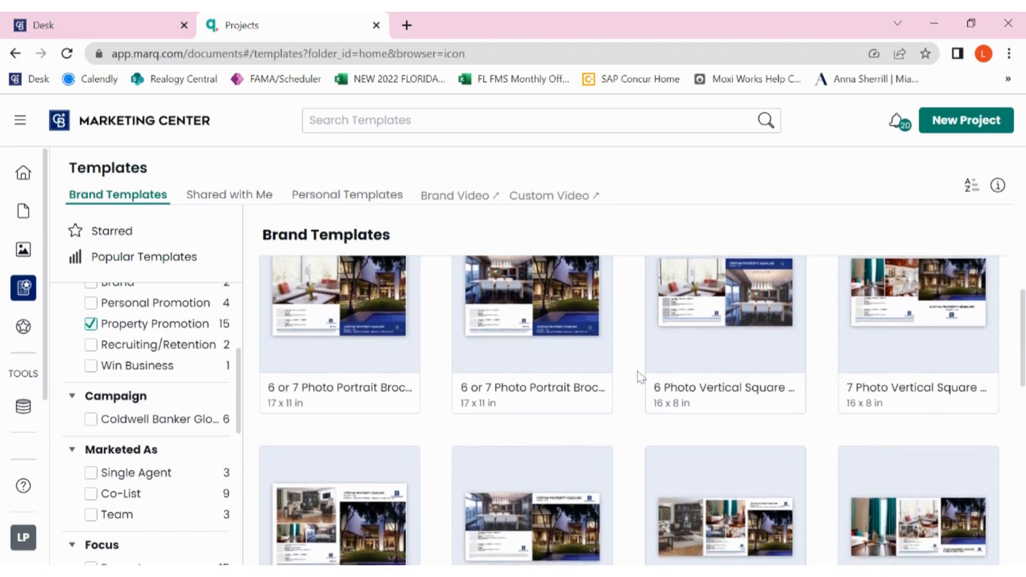
scroll(639, 378, "up", 2)
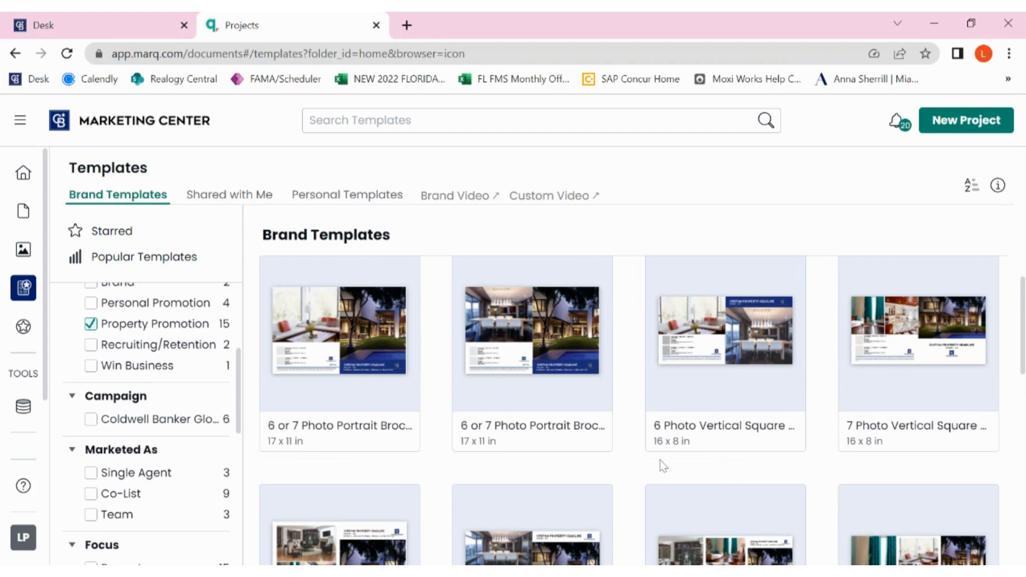
scroll(747, 454, "down", 4)
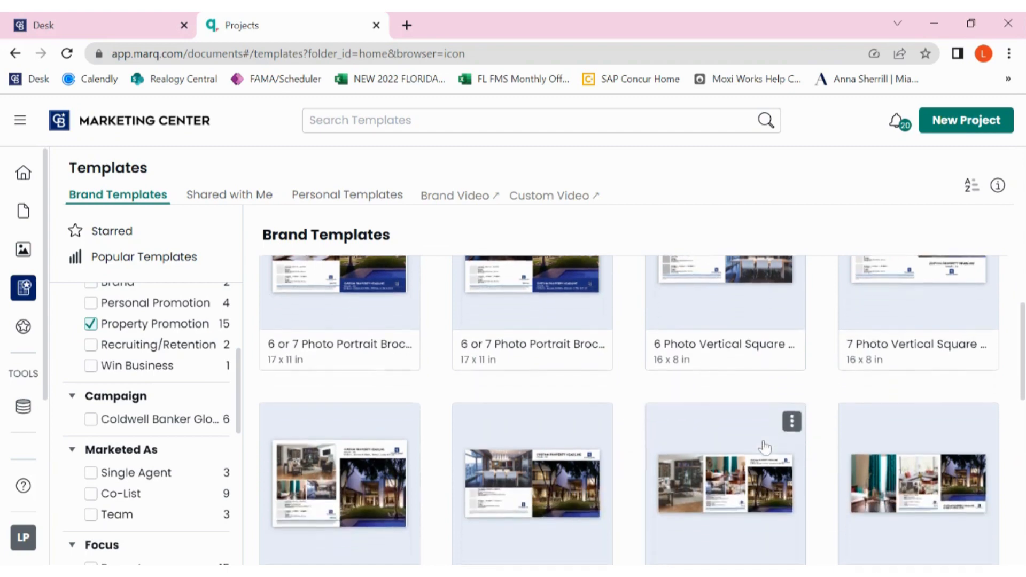
scroll(698, 505, "down", 2)
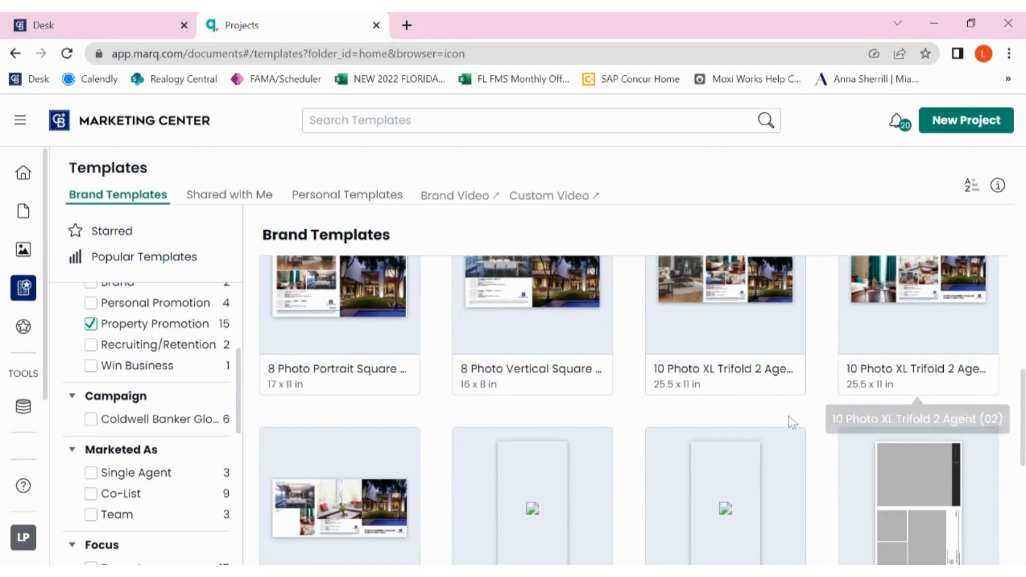
scroll(790, 418, "down", 3)
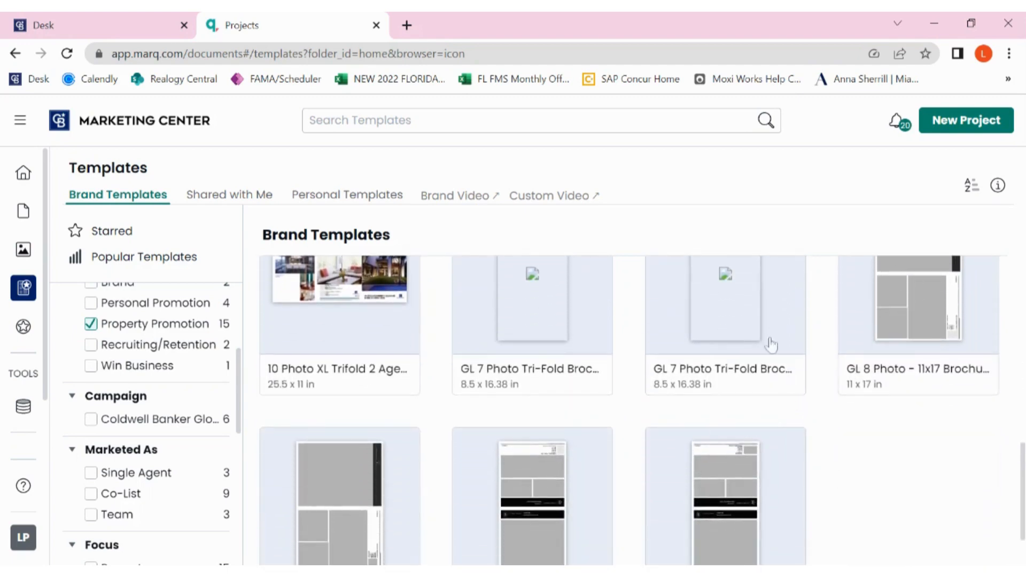
scroll(858, 450, "down", 1)
scroll(858, 451, "down", 1)
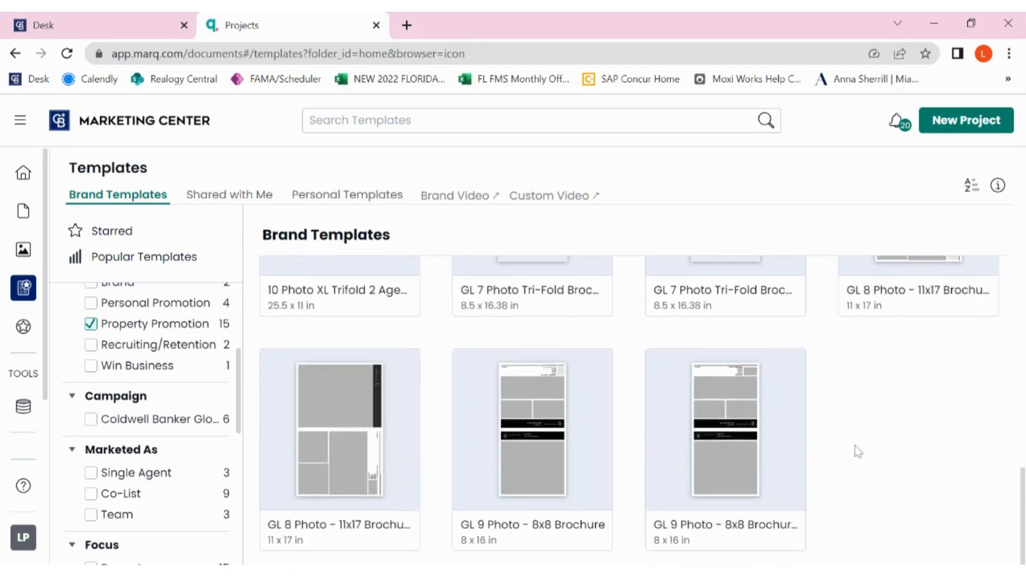
scroll(858, 452, "up", 5)
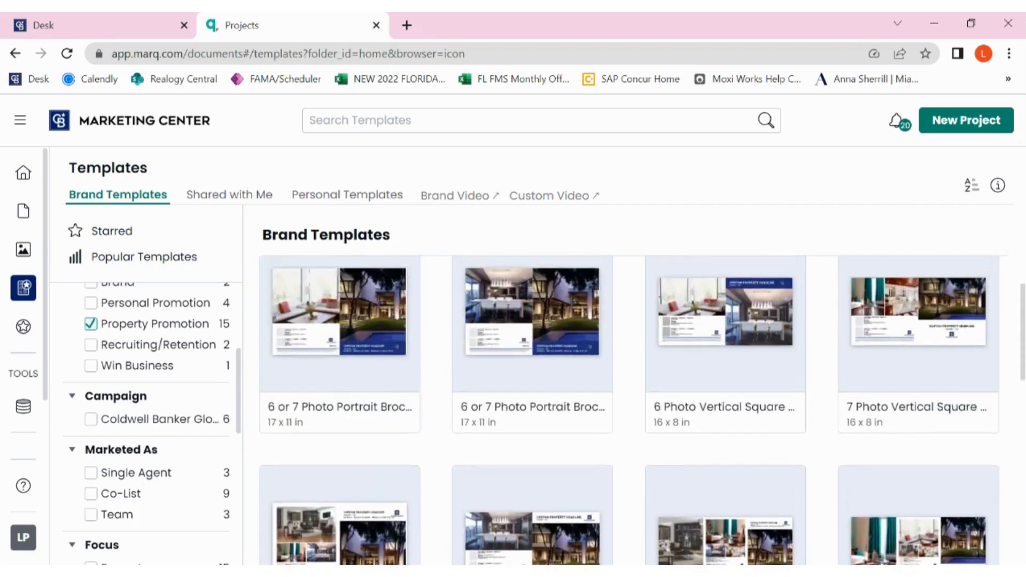
scroll(858, 452, "down", 4)
scroll(858, 452, "up", 7)
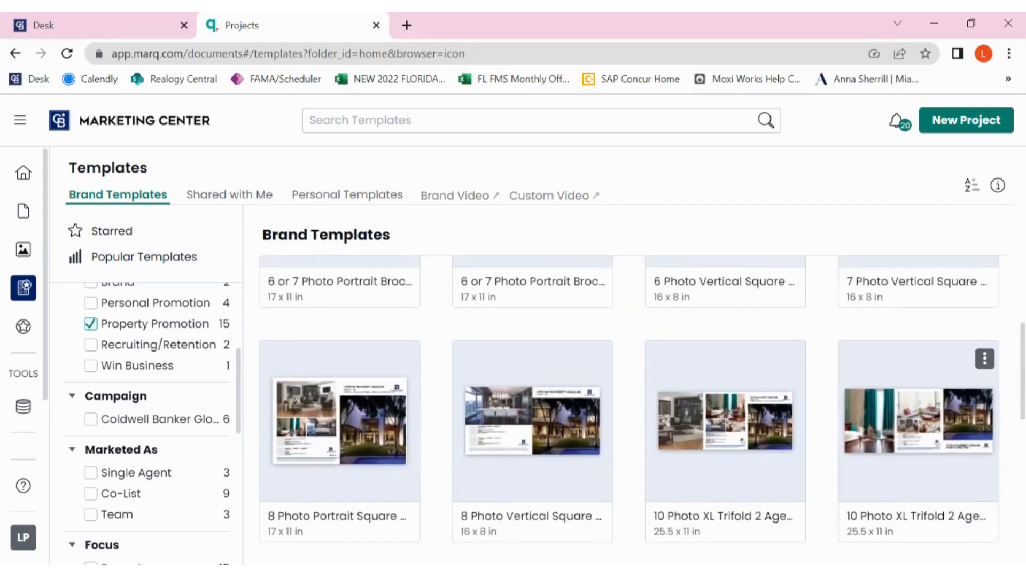
scroll(824, 373, "down", 1)
scroll(825, 363, "up", 5)
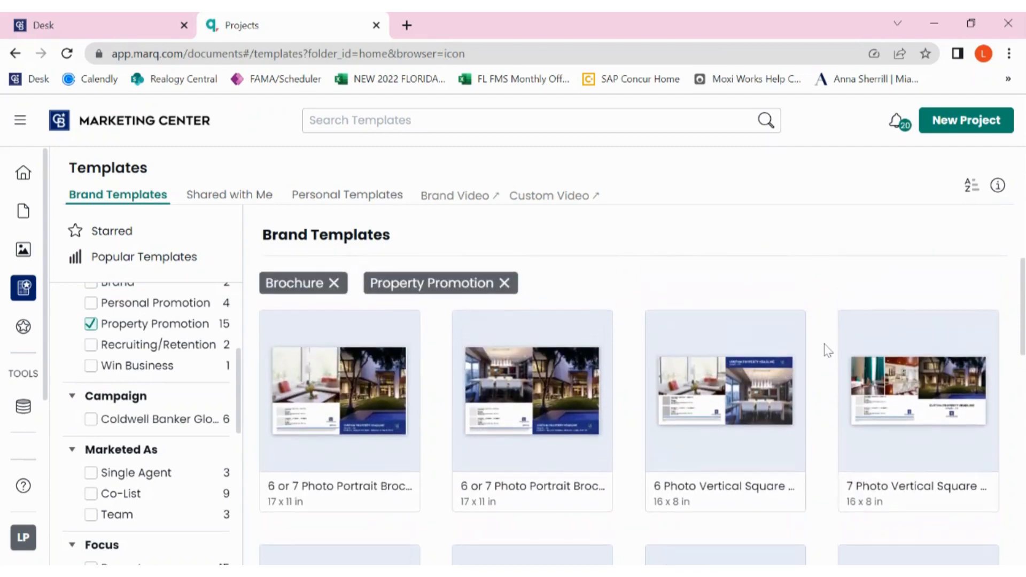
scroll(763, 385, "down", 5)
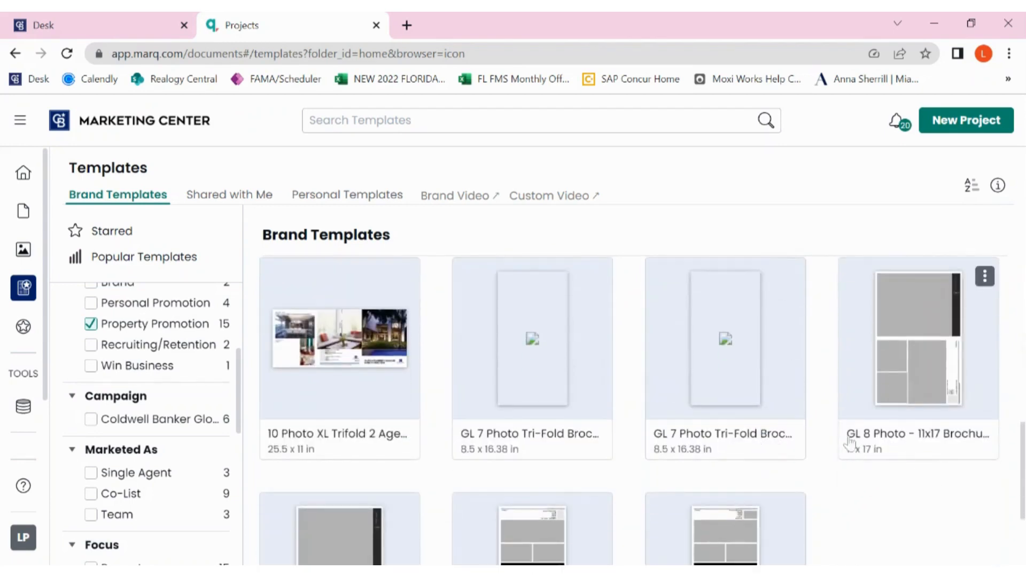
scroll(724, 396, "down", 4)
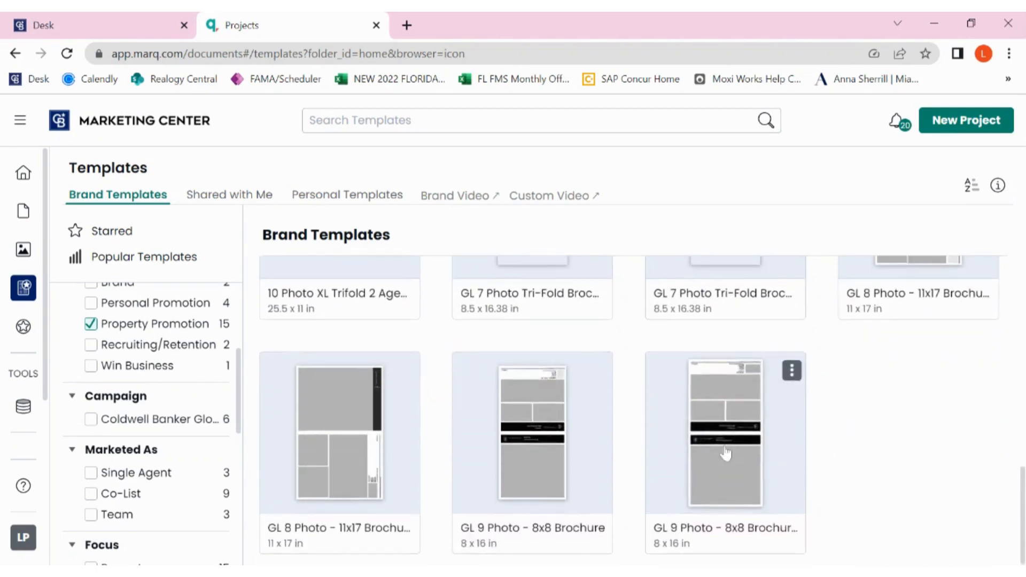
scroll(724, 396, "up", 8)
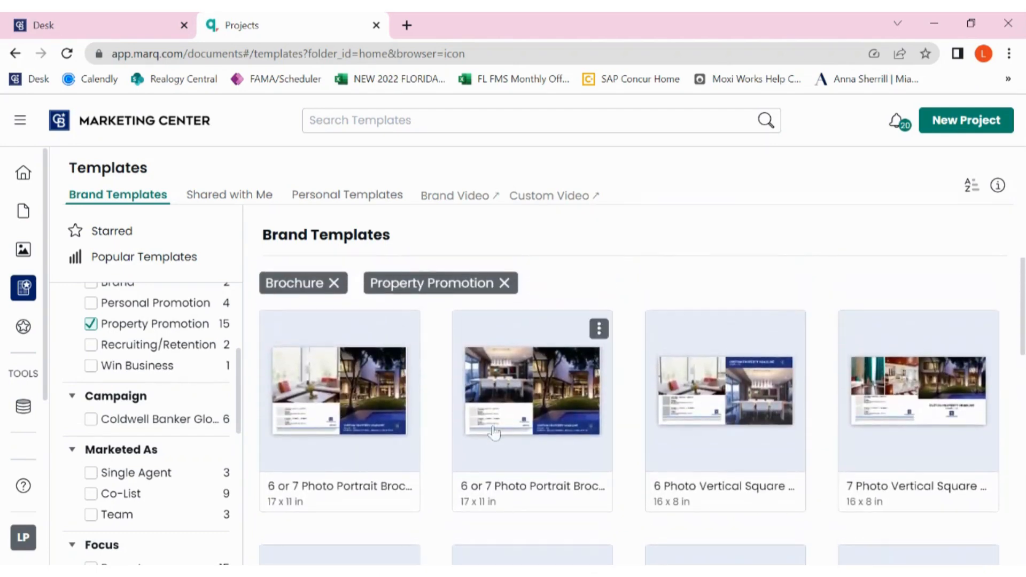
Step: Preview the 6 or 7 Photo Portrait Brochure Option 1 template and examine both of its pages
left_click(373, 411)
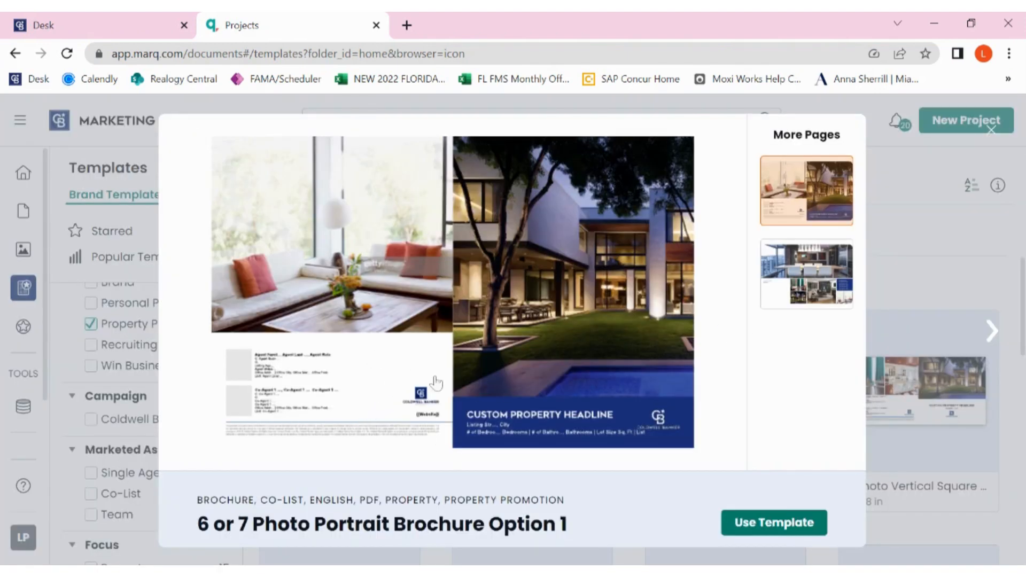
left_click(795, 300)
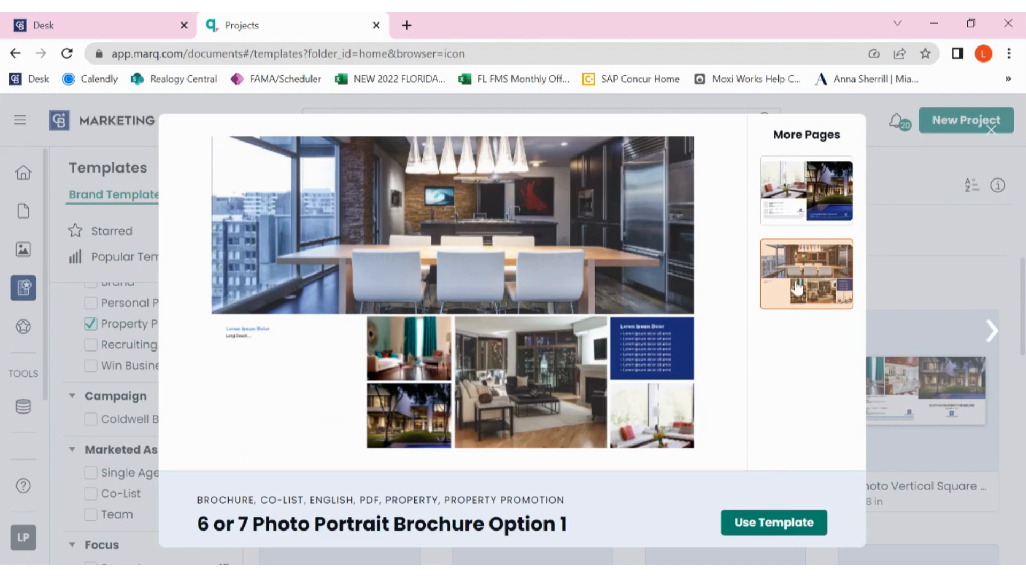
left_click(813, 210)
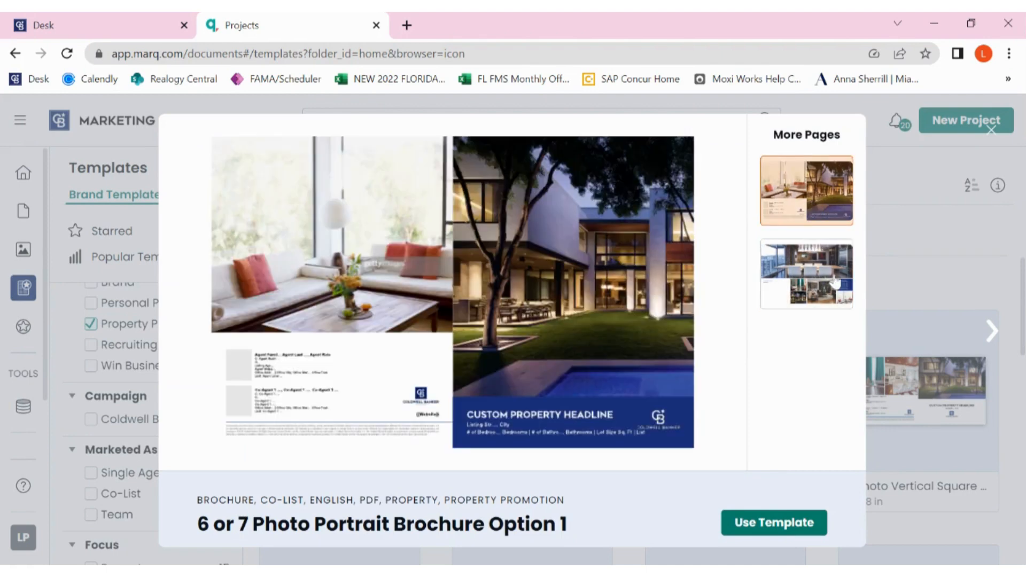
left_click(829, 272)
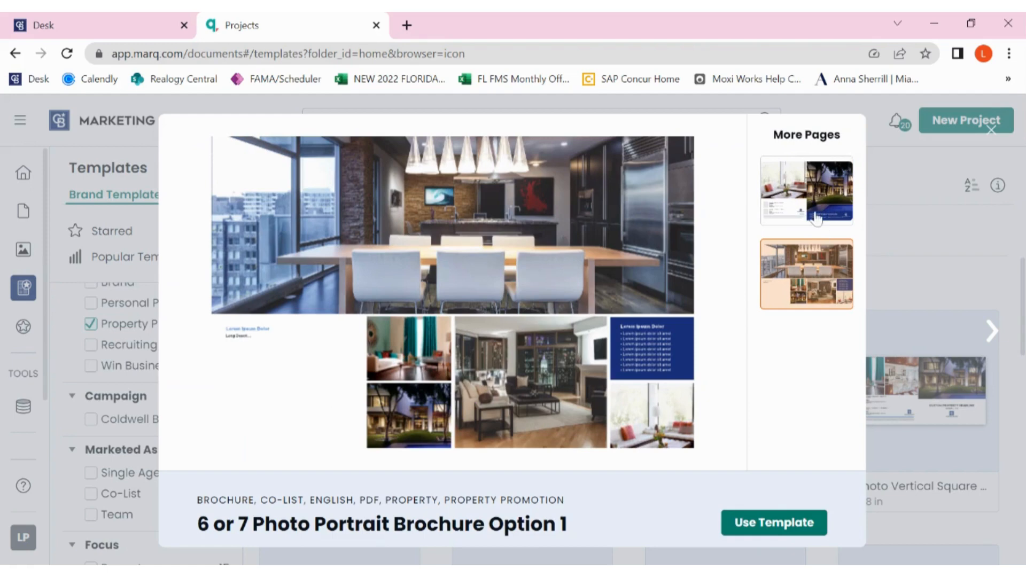
left_click(816, 219)
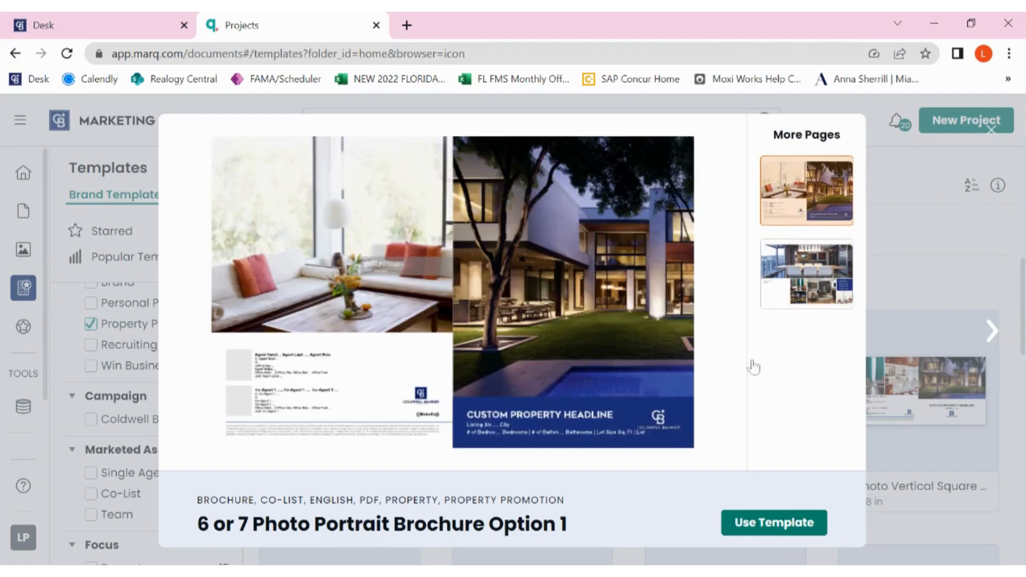
Step: Create a document from this template, named Test Project, in My Projects
left_click(760, 523)
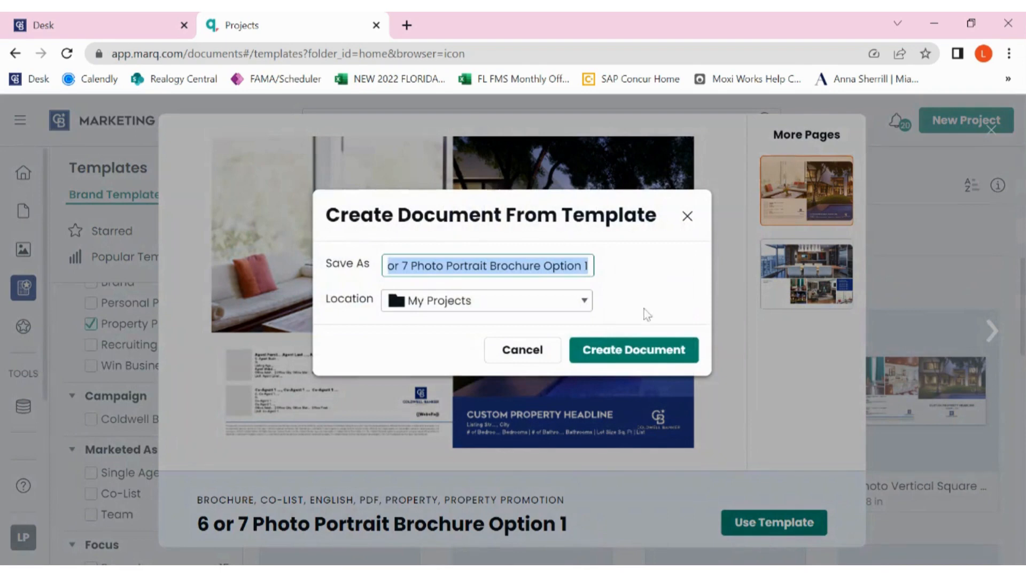
key("BackSpace")
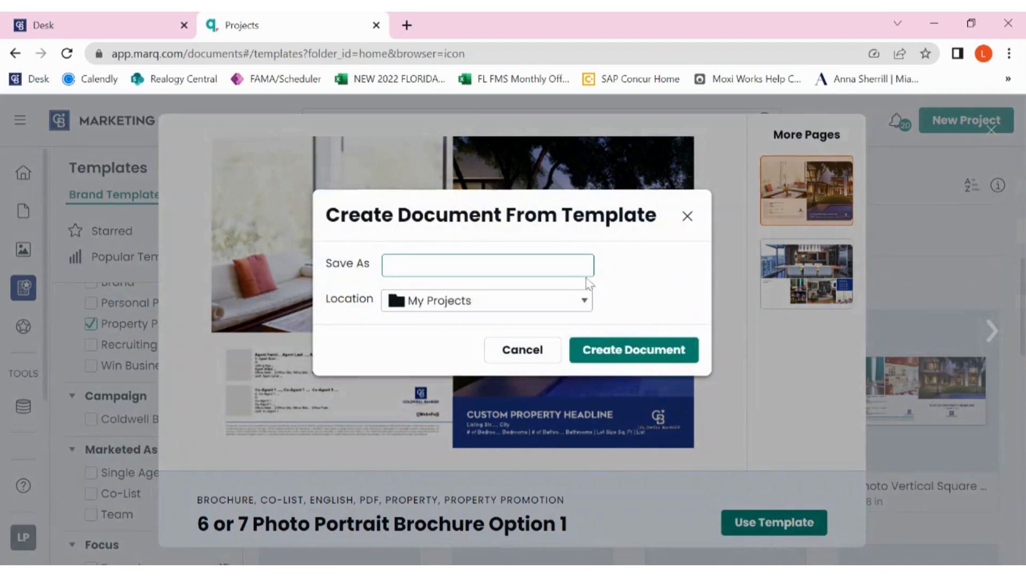
type("Test Project")
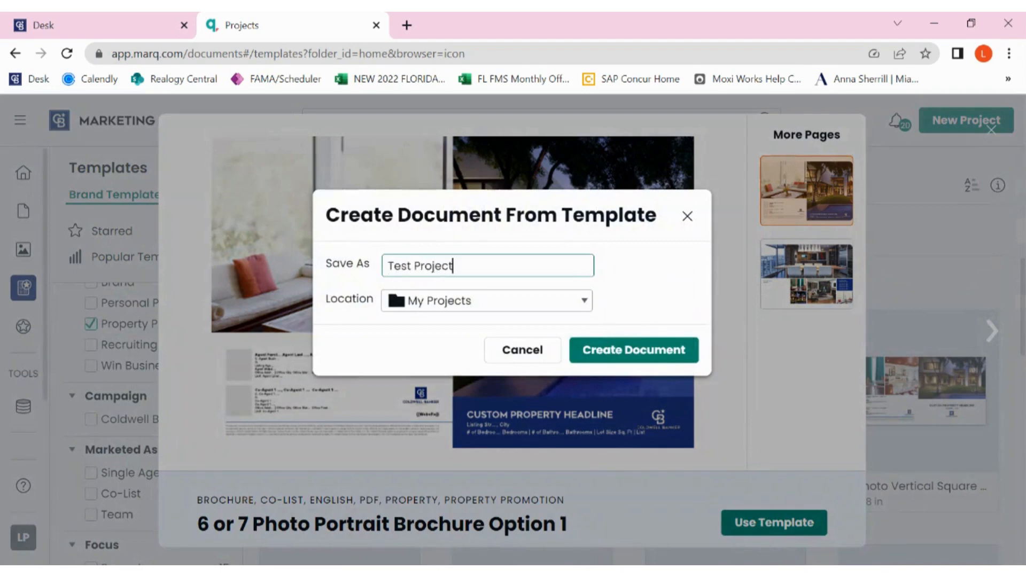
left_click(636, 353)
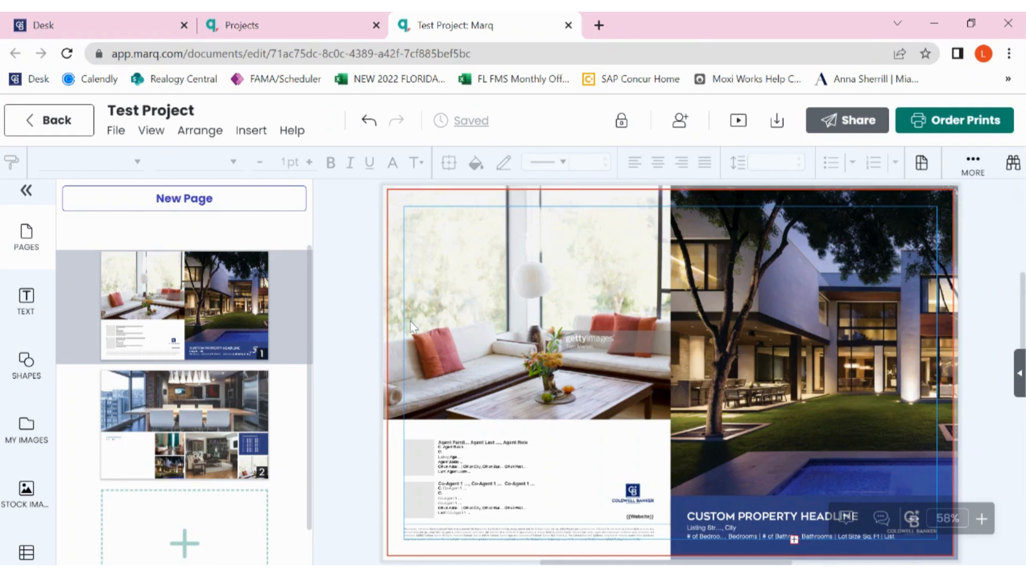
Step: Check the lock type of the front cover photo, the blue banner and the custom property headline on page 1
left_click(953, 239)
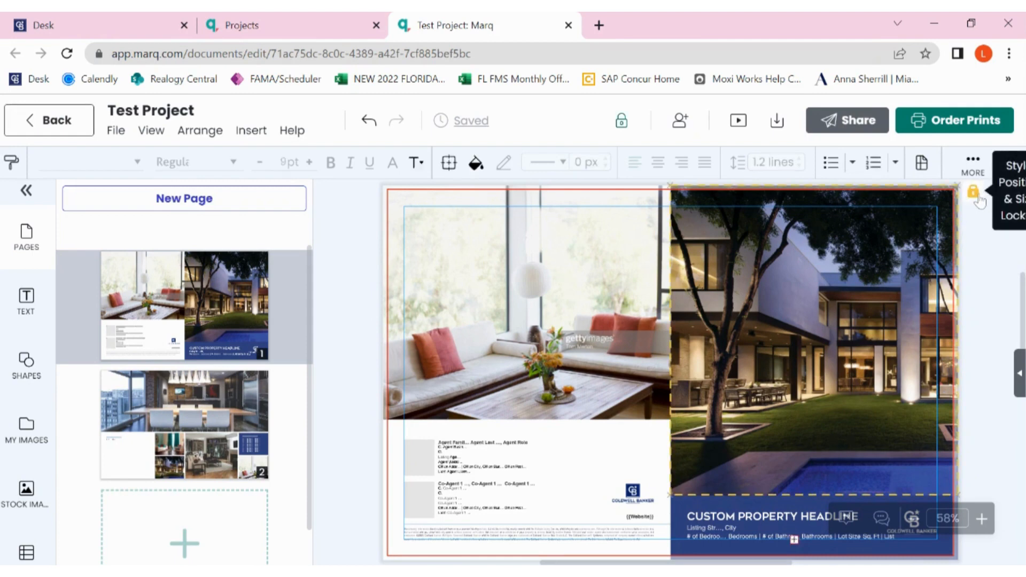
scroll(969, 271, "right", 2)
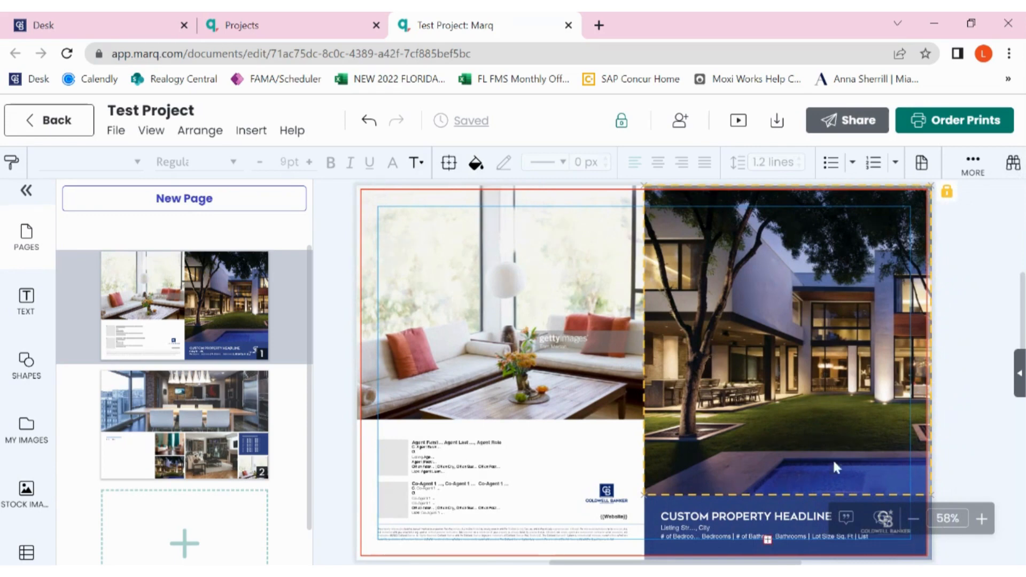
left_click(745, 507)
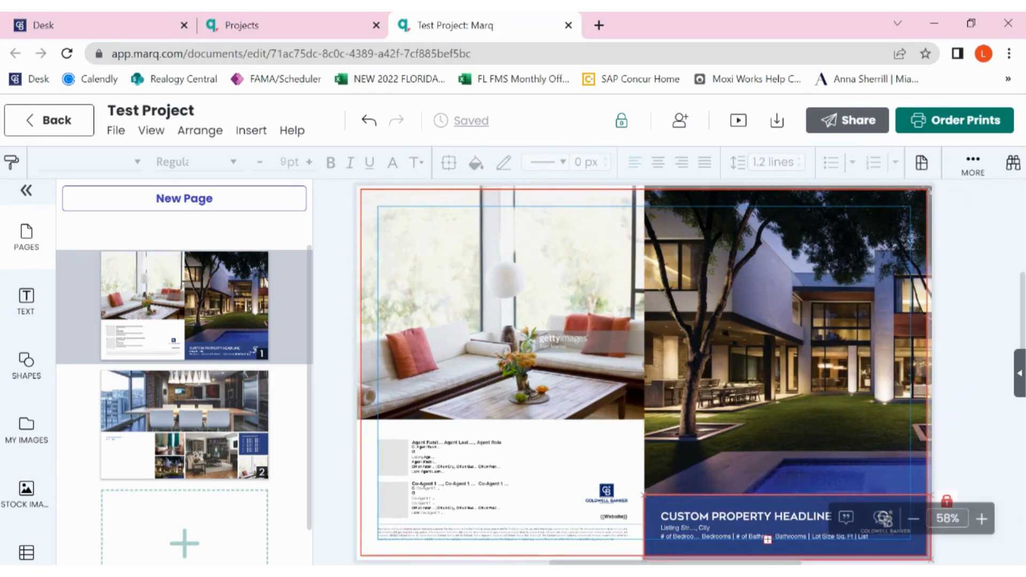
scroll(953, 497, "down", 2)
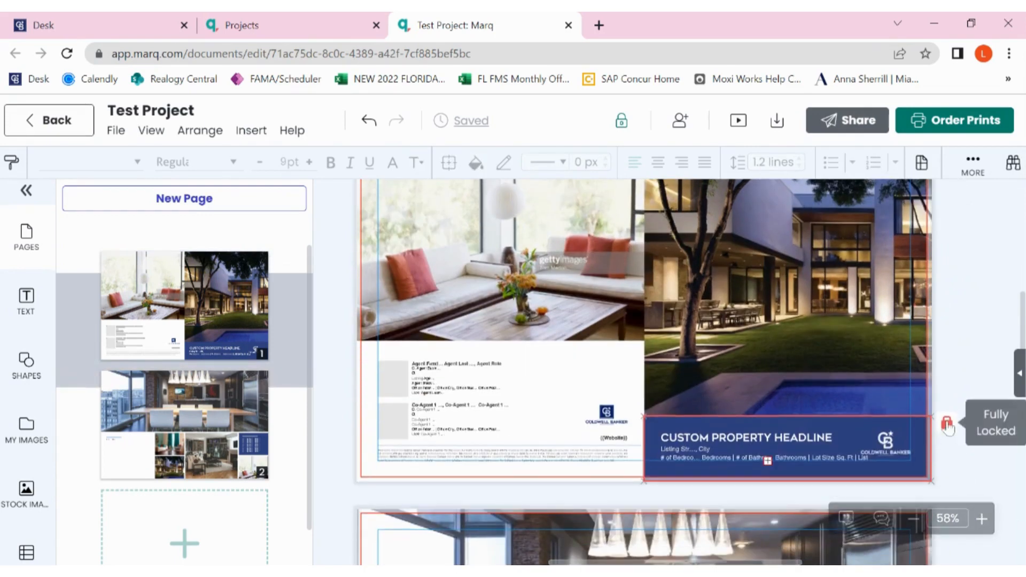
left_click(766, 447)
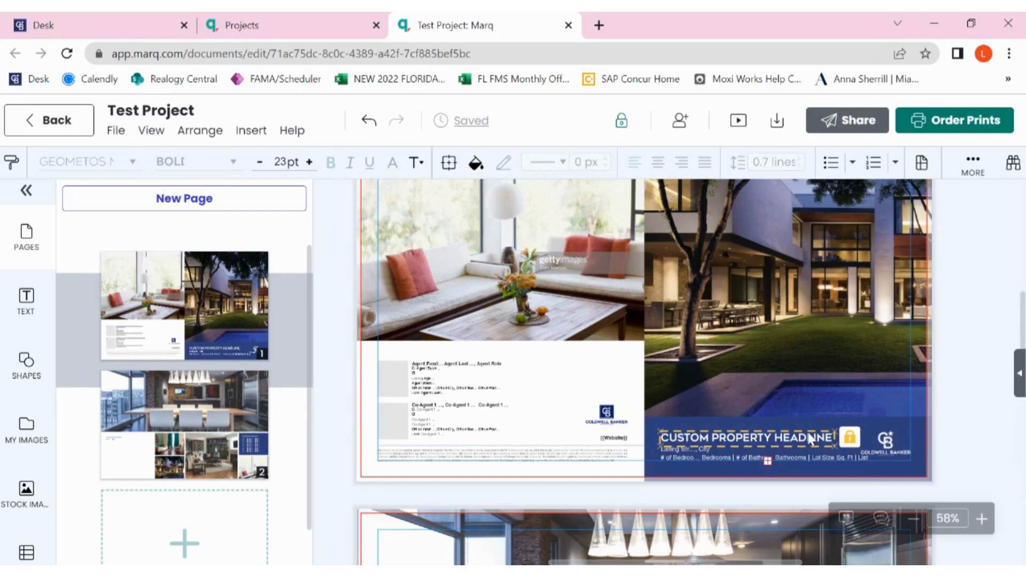
Step: Replace the custom property headline on the front cover with GORGEOUS LUXURY HOME
left_click(836, 444)
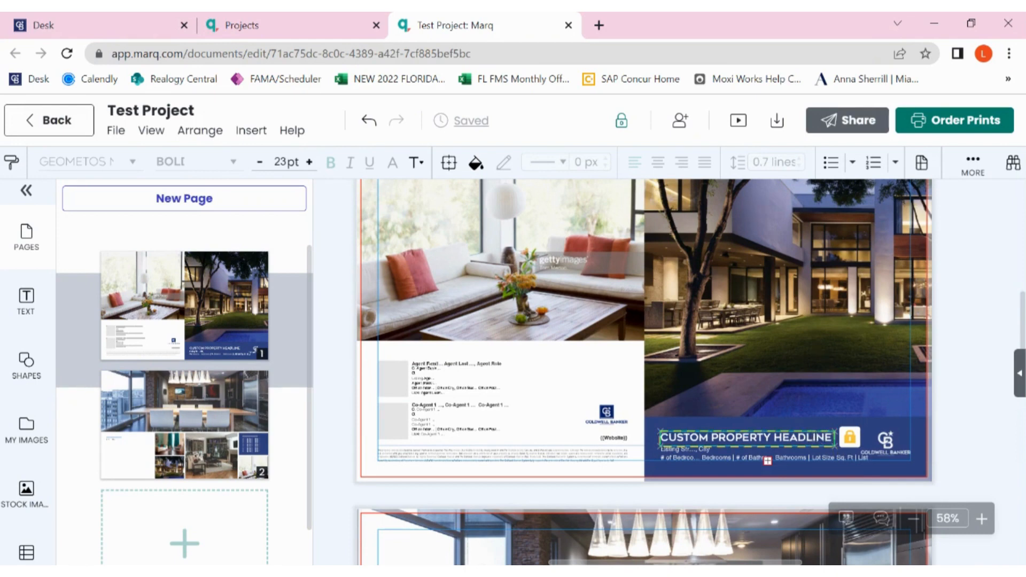
key("BackSpace")
key("BackSpace")
key("BackSpace")
key("BackSpace")
key("BackSpace")
key("BackSpace")
key("BackSpace")
key("BackSpace")
key("BackSpace")
key("BackSpace")
key("BackSpace")
key("BackSpace")
key("BackSpace")
key("BackSpace")
key("BackSpace")
key("BackSpace")
key("BackSpace")
key("BackSpace")
key("BackSpace")
key("BackSpace")
key("BackSpace")
key("BackSpace")
key("BackSpace")
key("BackSpace")
key("BackSpace")
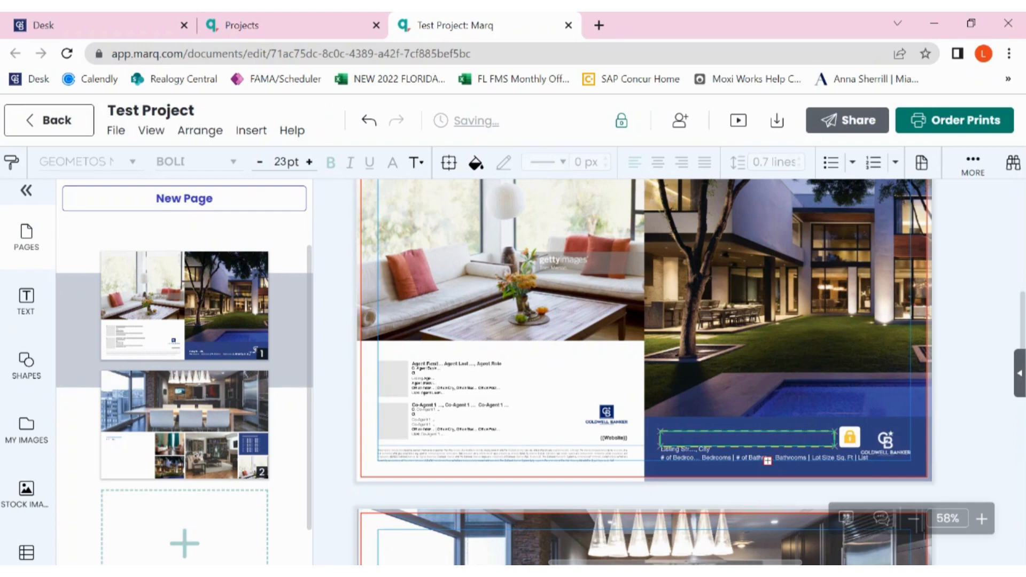
scroll(841, 427, "down", 1)
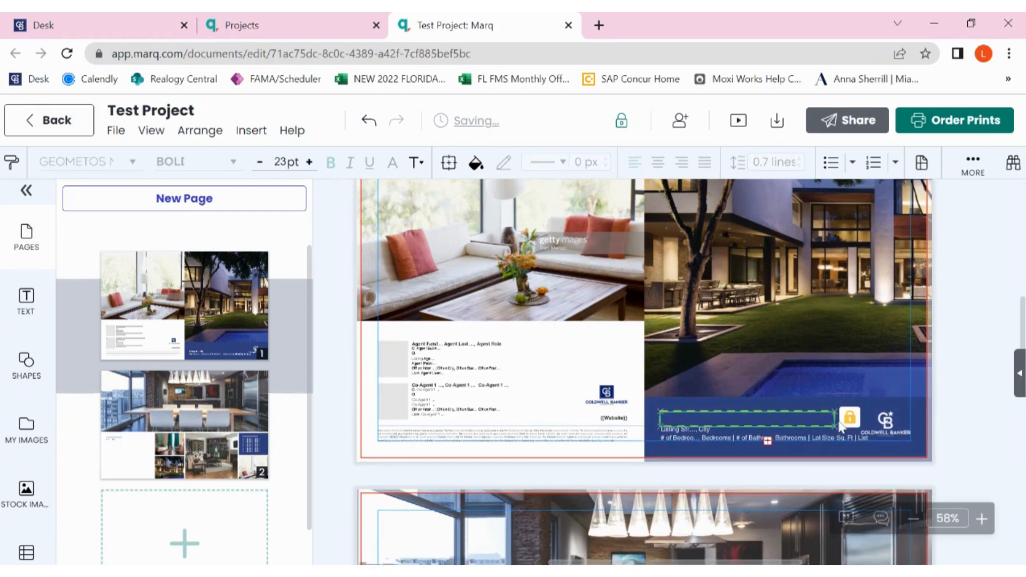
type("GORGEO")
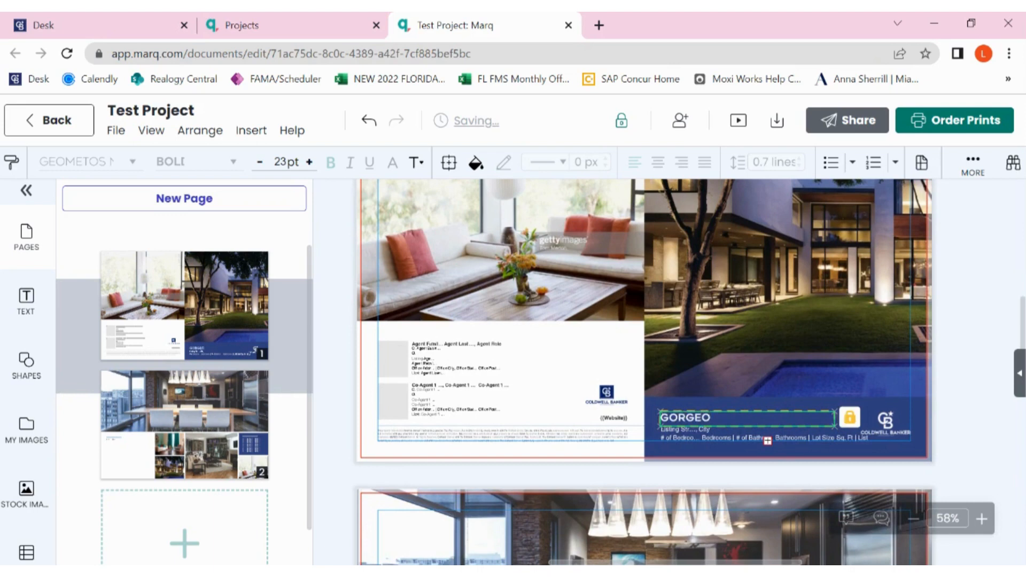
type("US LUXURY HOME")
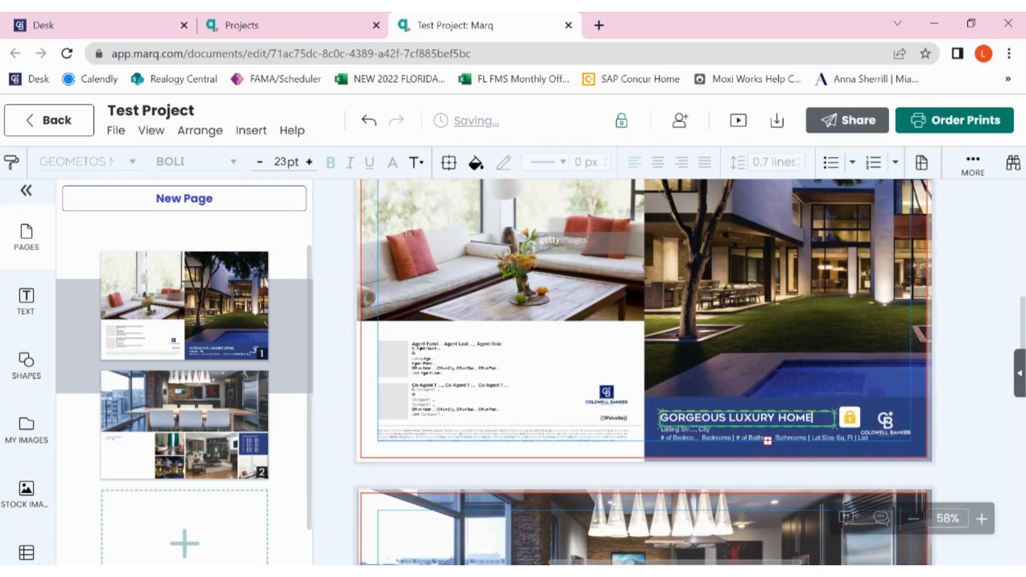
Step: Find the Davenport, Florida listing in the property listings and apply its data to the whole document
scroll(827, 379, "up", 2)
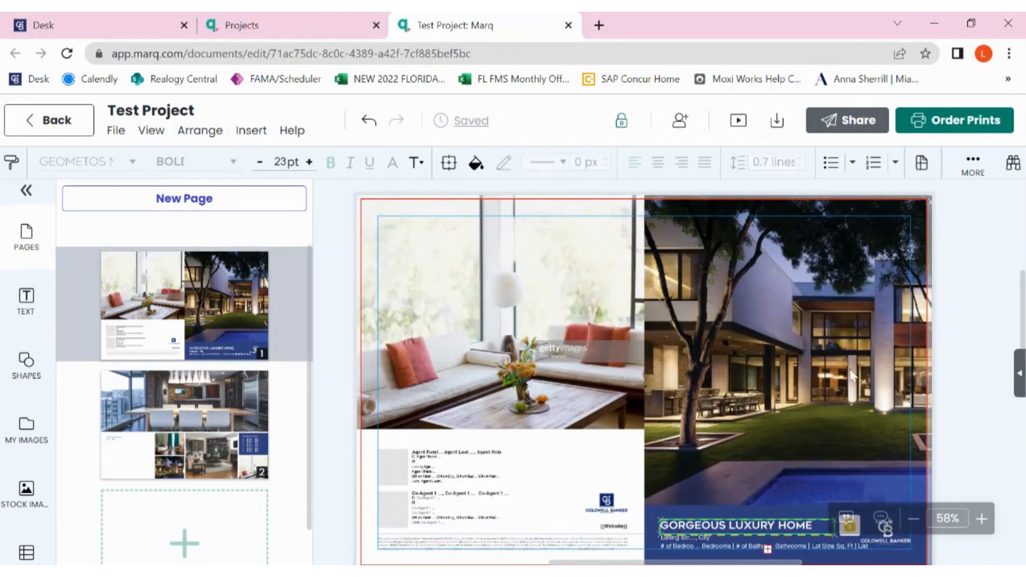
scroll(853, 377, "down", 10)
scroll(853, 377, "up", 6)
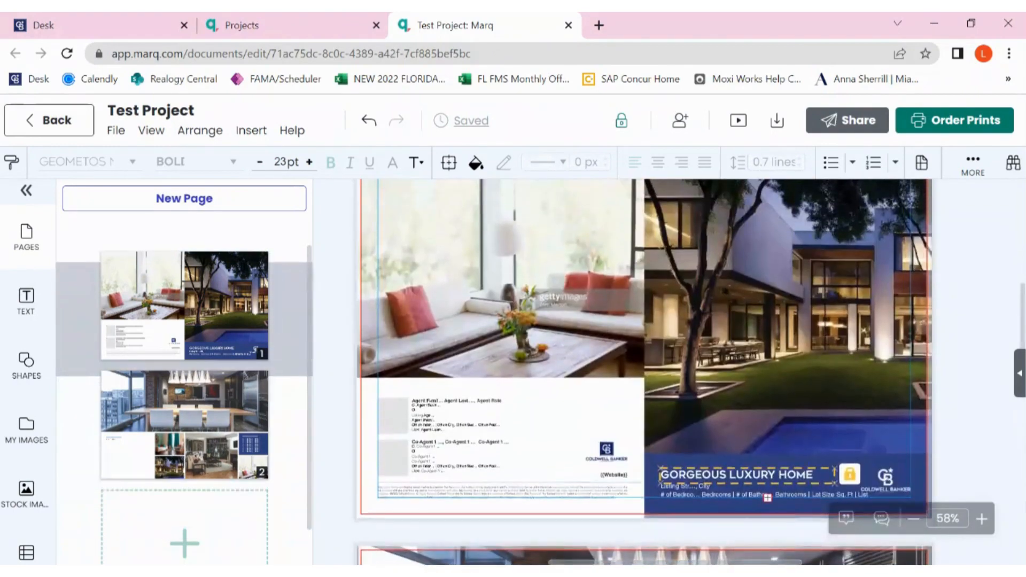
scroll(463, 399, "up", 2)
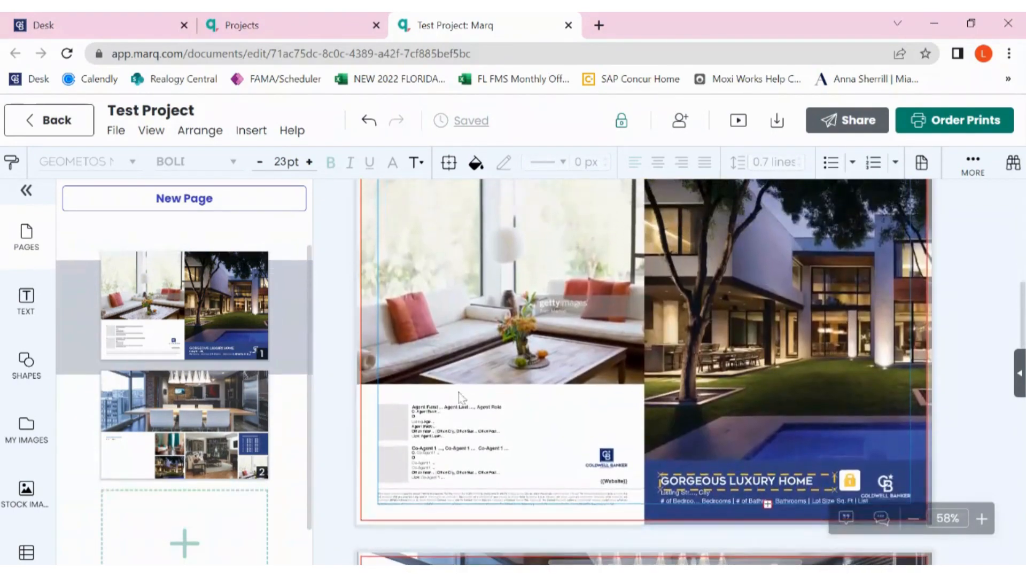
scroll(47, 425, "down", 5)
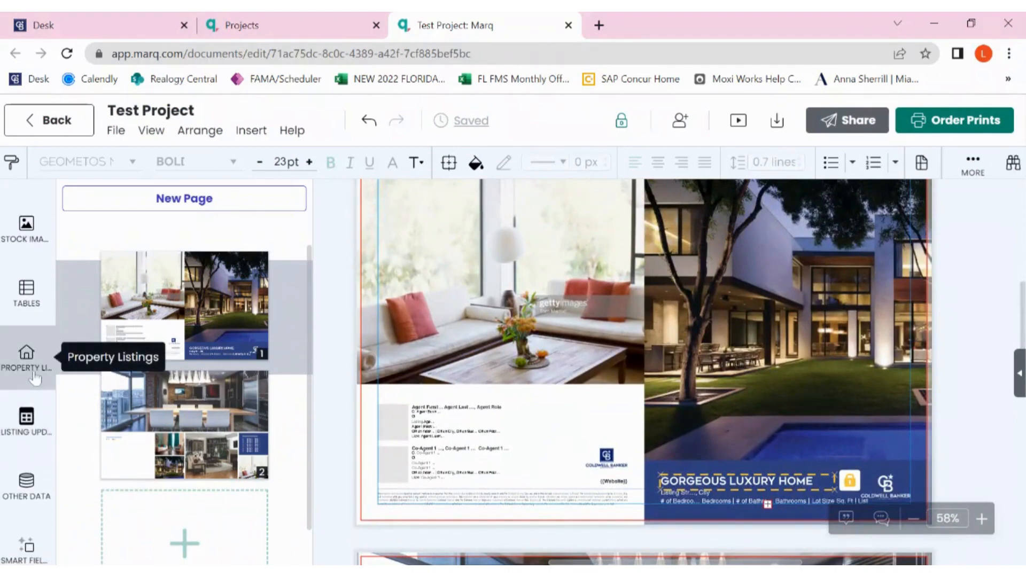
left_click(32, 381)
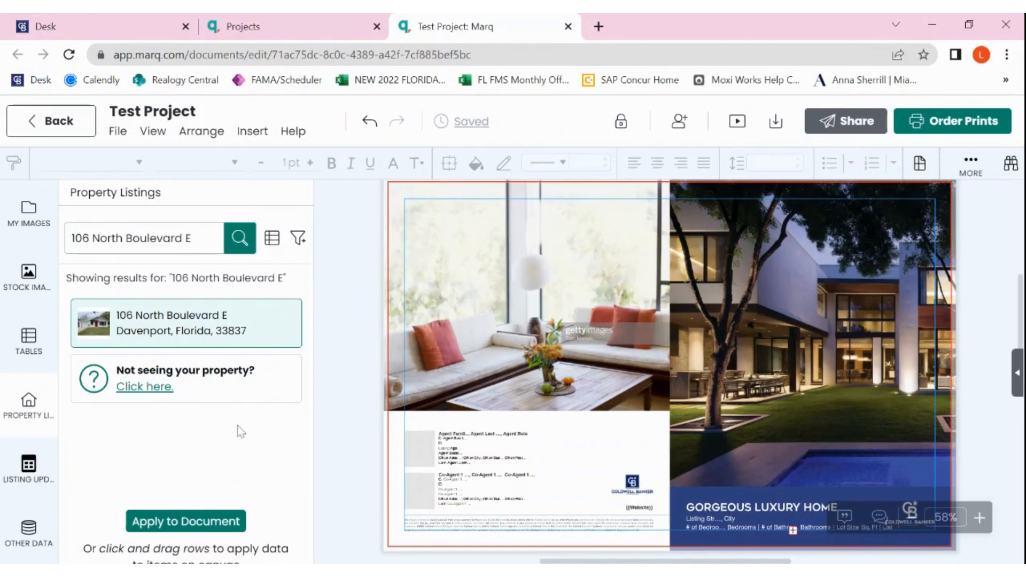
left_click(186, 521)
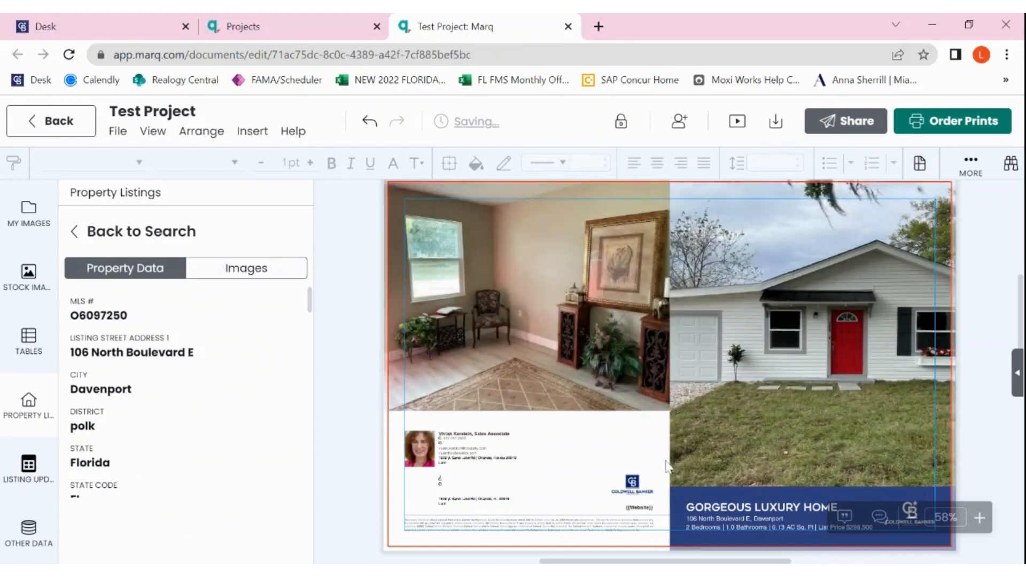
Step: Examine the listing photos, property details and agent information filled in on both brochure pages
scroll(644, 435, "down", 6)
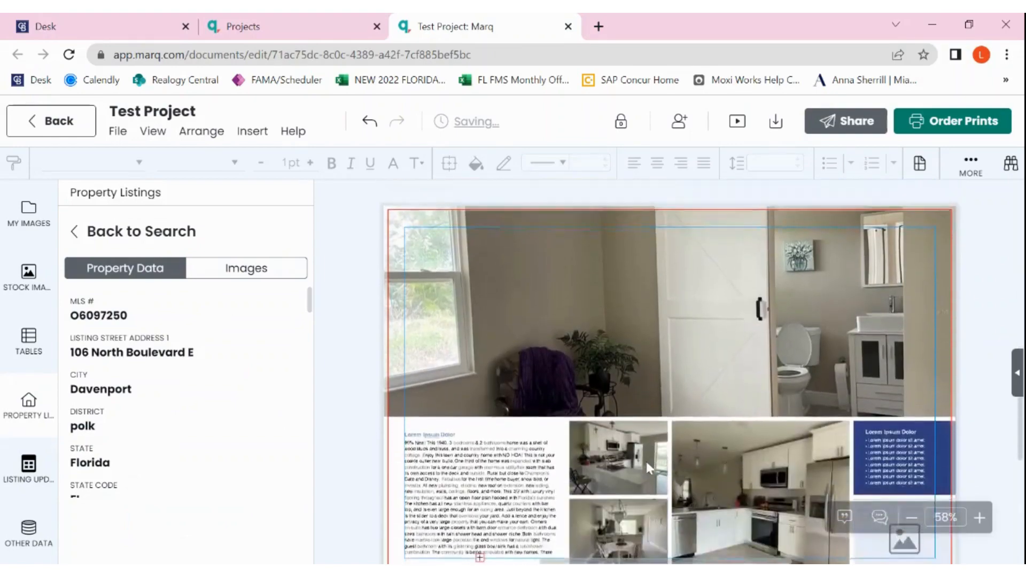
scroll(646, 460, "down", 3)
scroll(645, 460, "up", 7)
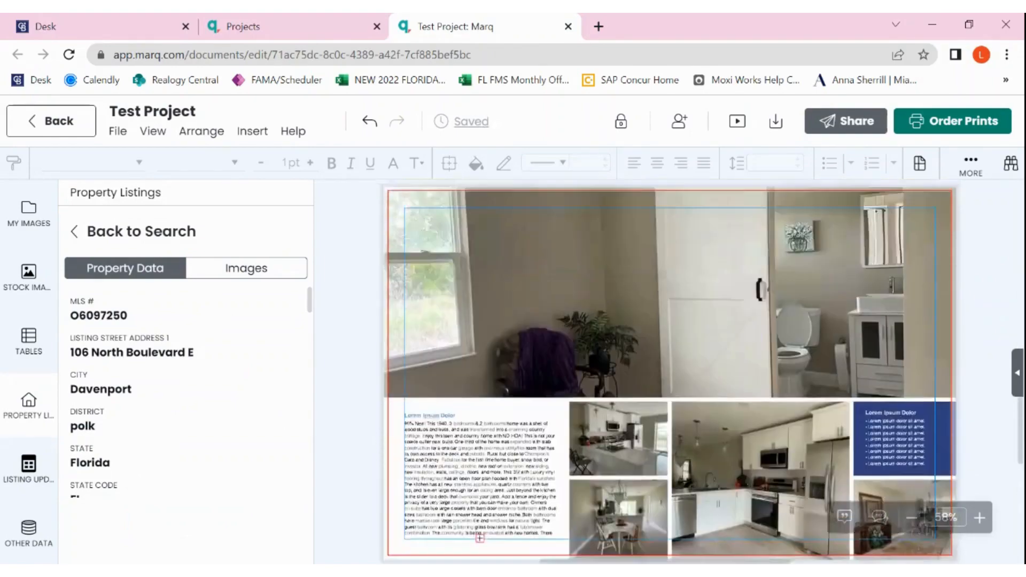
scroll(670, 371, "up", 2)
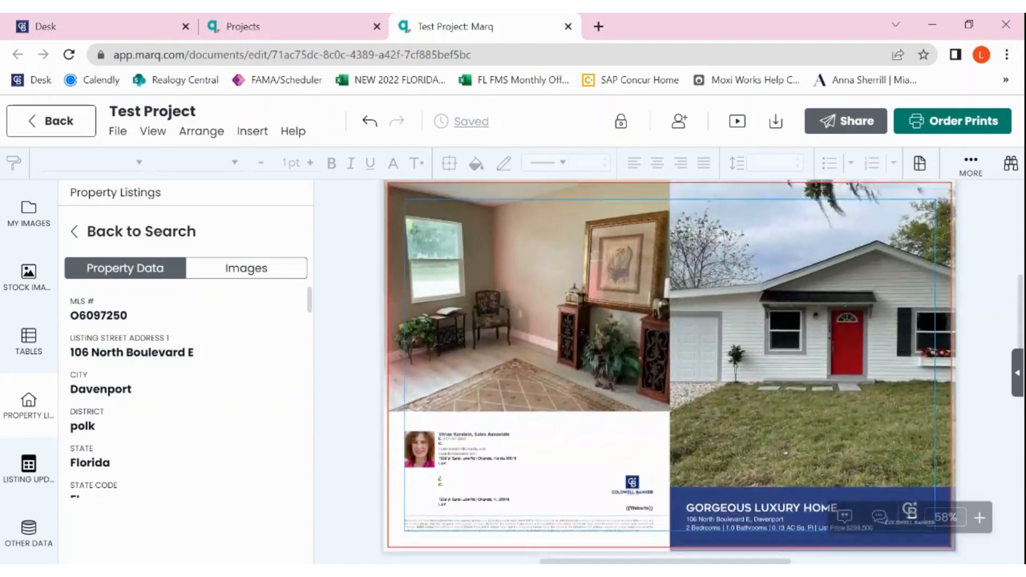
scroll(842, 454, "down", 3)
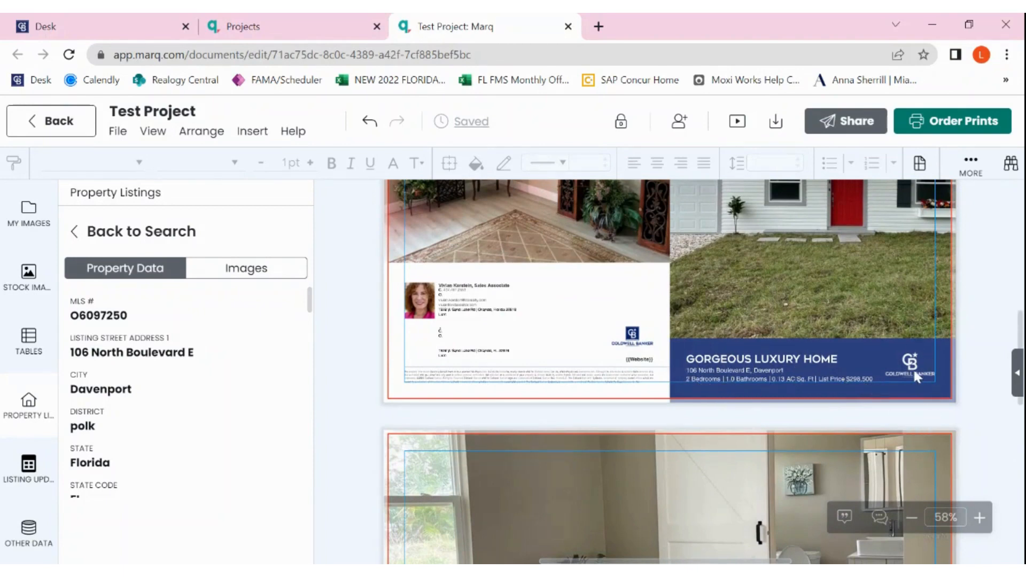
scroll(917, 377, "up", 3)
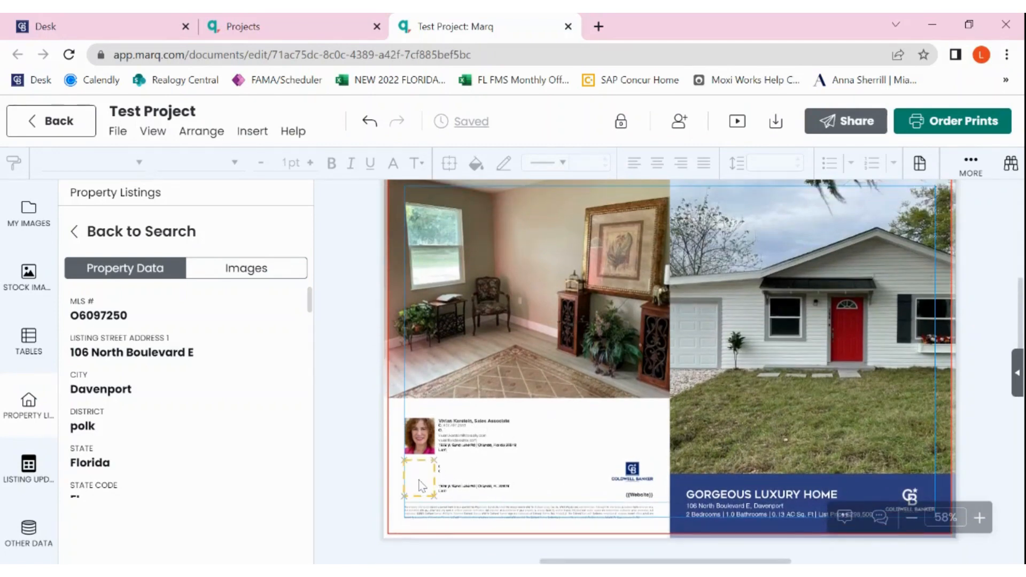
Step: Unlock and delete the empty co-agent photo frame and the co-agent contact text block on page 1
left_click(426, 485)
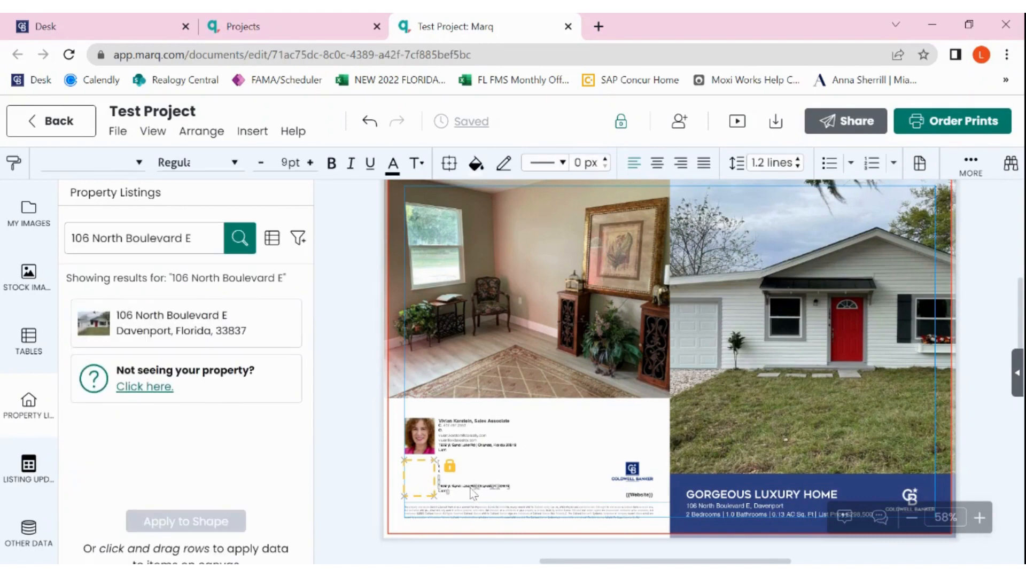
left_click(441, 481)
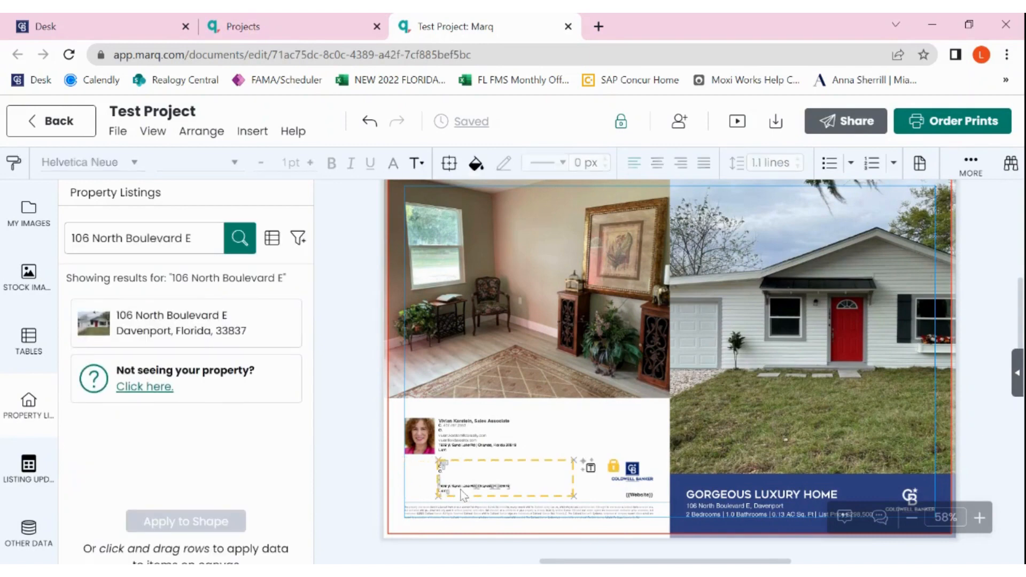
left_click(424, 477)
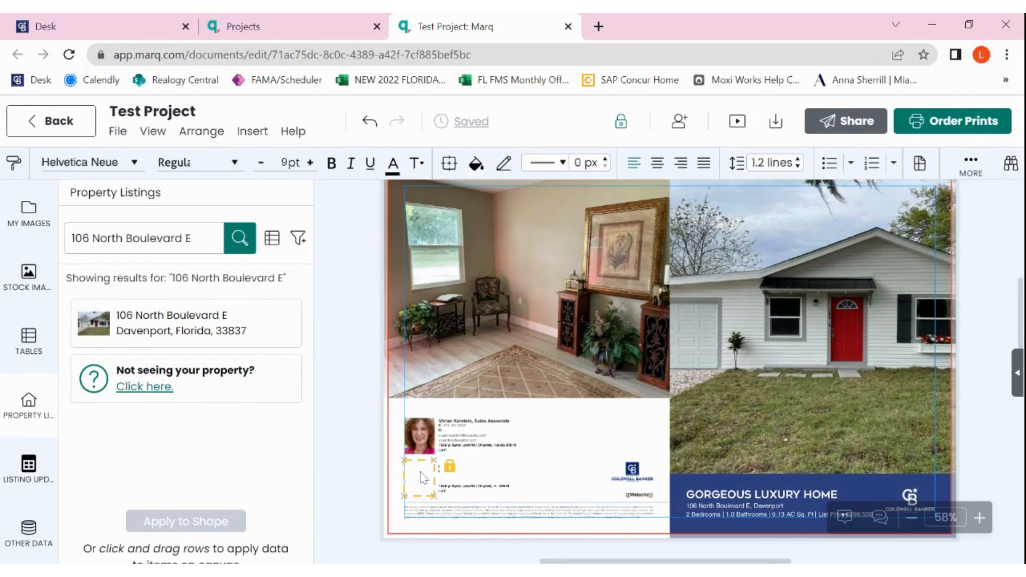
left_click(450, 469)
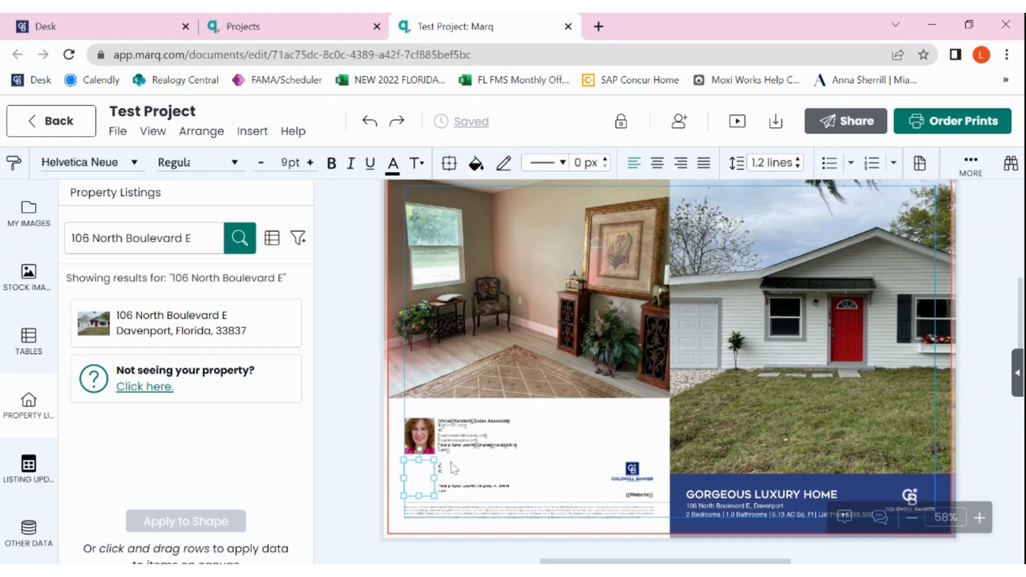
key("Delete")
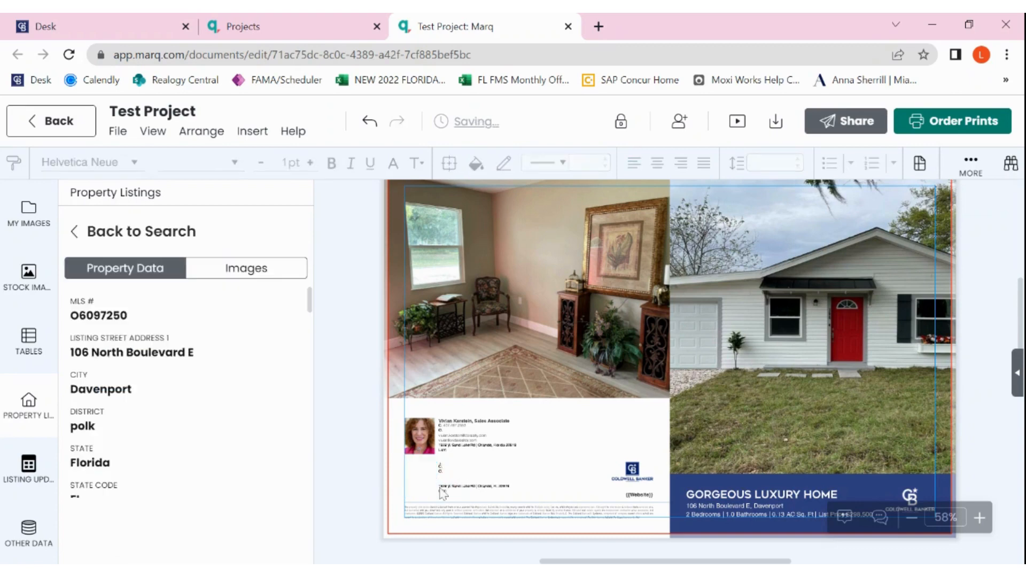
left_click(450, 486)
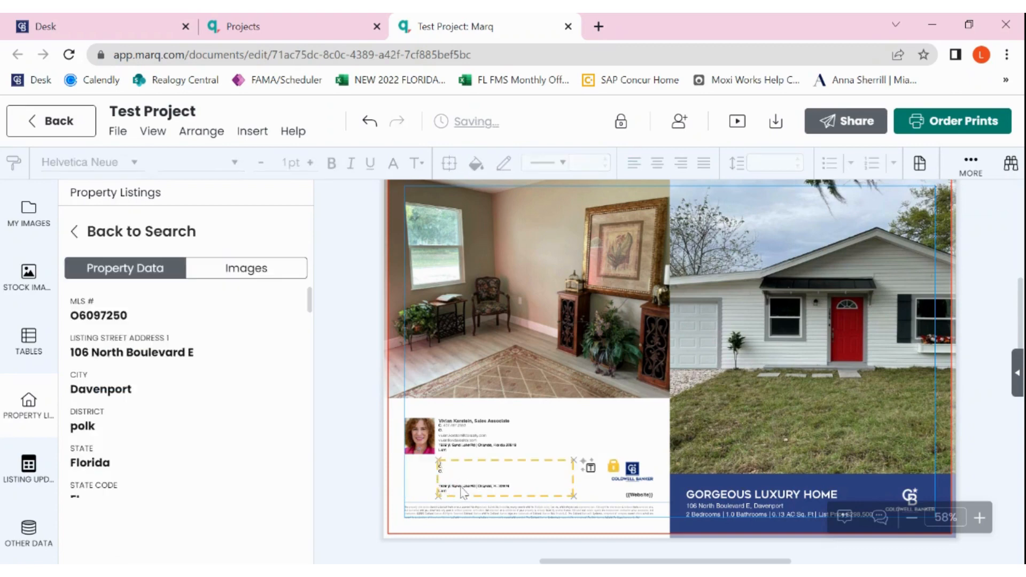
left_click(613, 466)
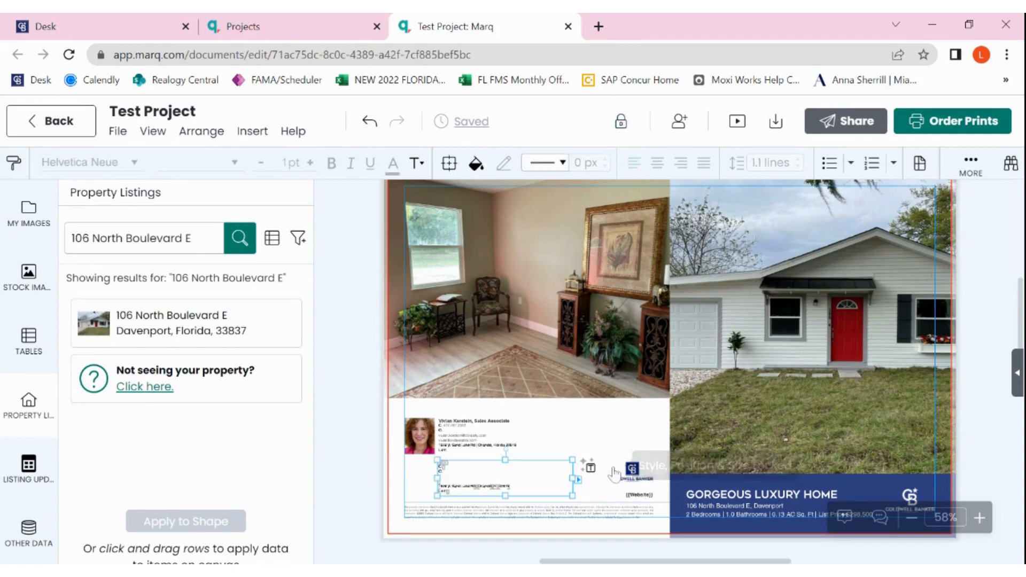
key("Delete")
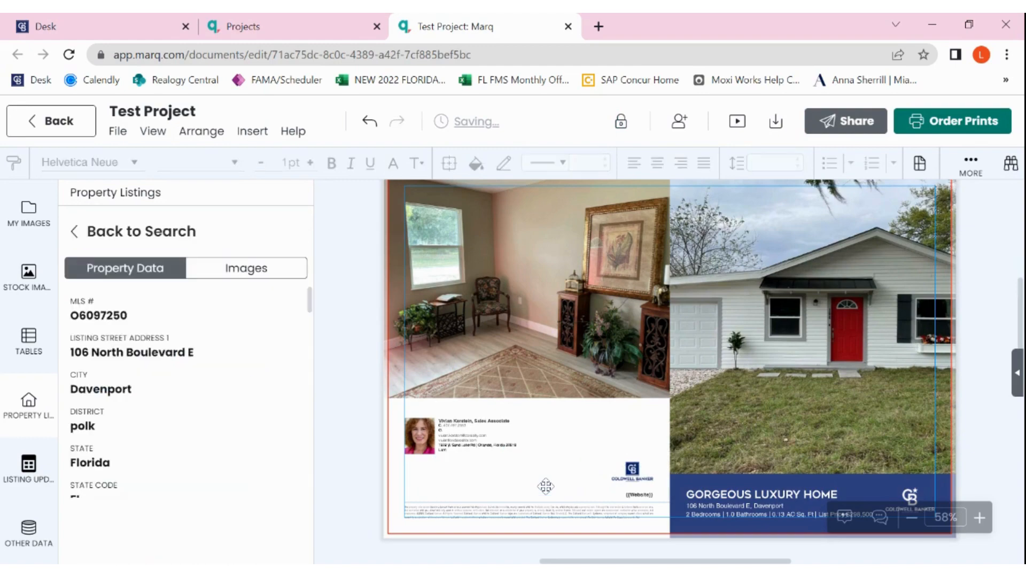
Step: Convert the smart fields in the property description text box on page 2 to plain text
scroll(656, 511, "down", 7)
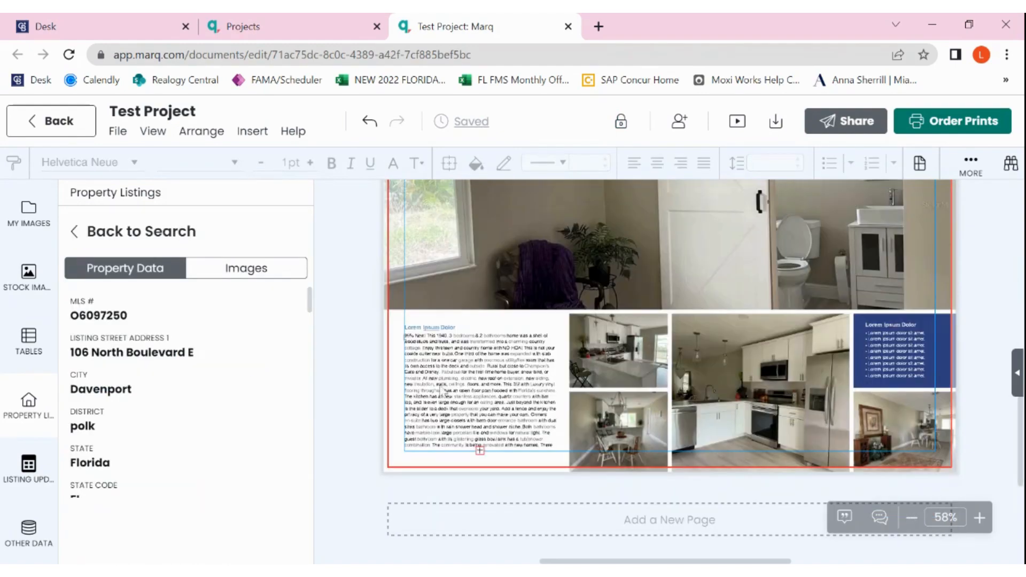
left_click(468, 404)
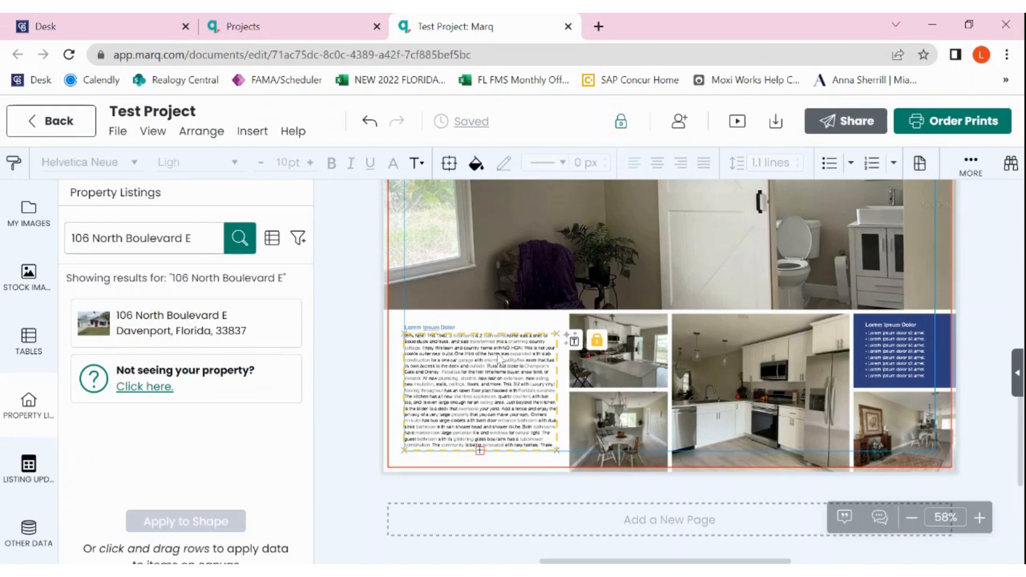
double_click(544, 448)
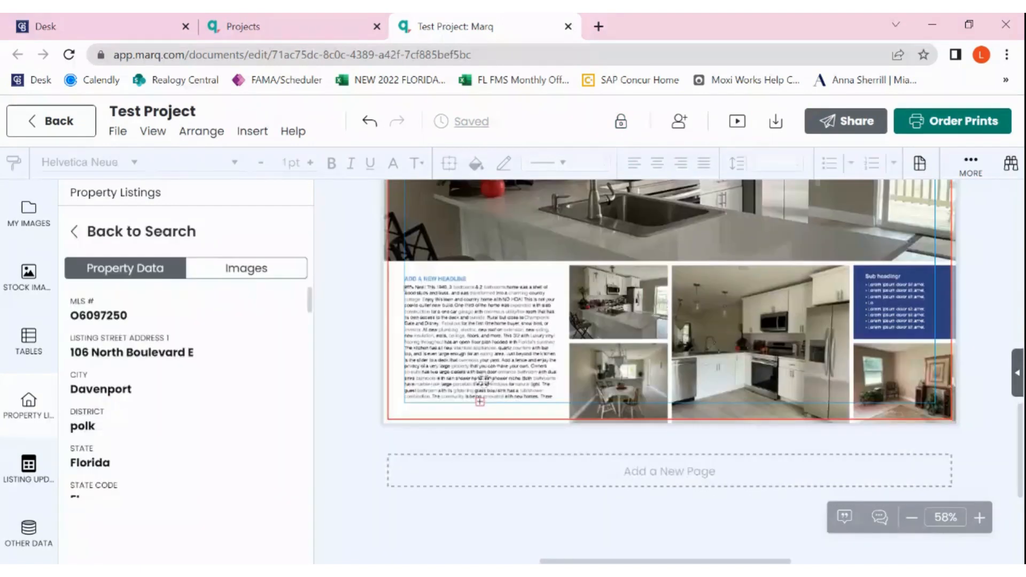
left_click(481, 381)
double_click(481, 381)
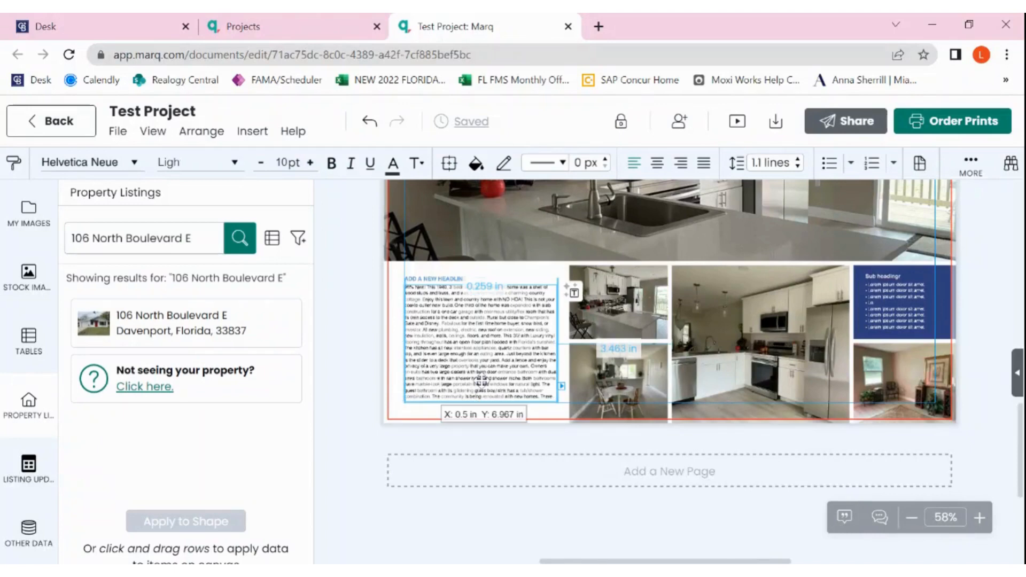
left_click(574, 294)
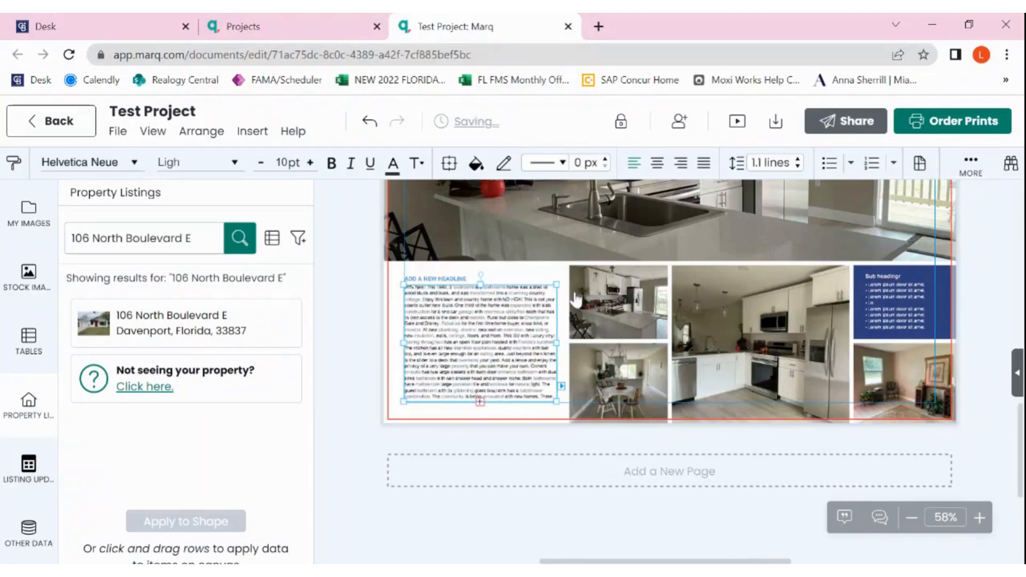
left_click(512, 348)
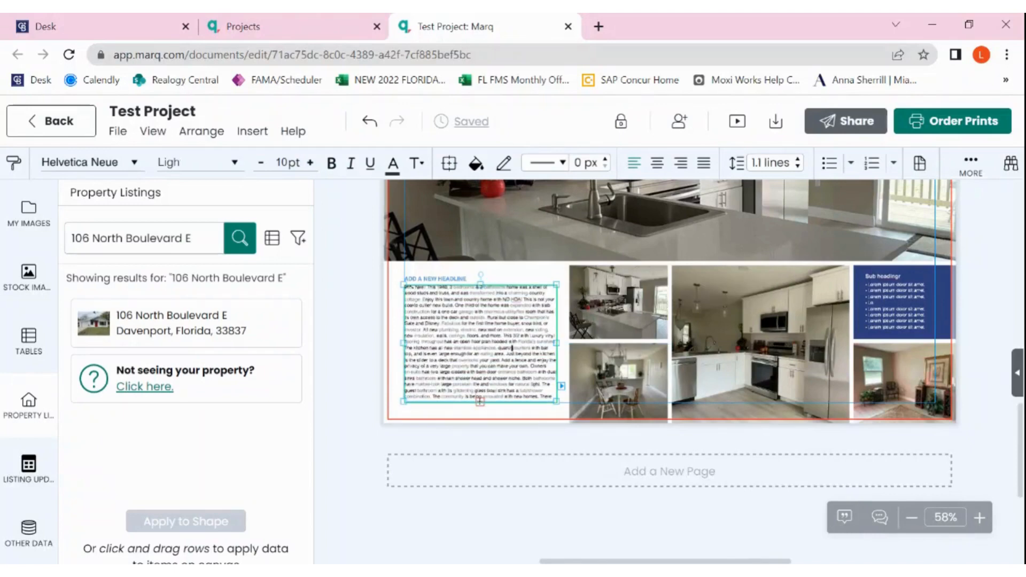
key("ctrl+z")
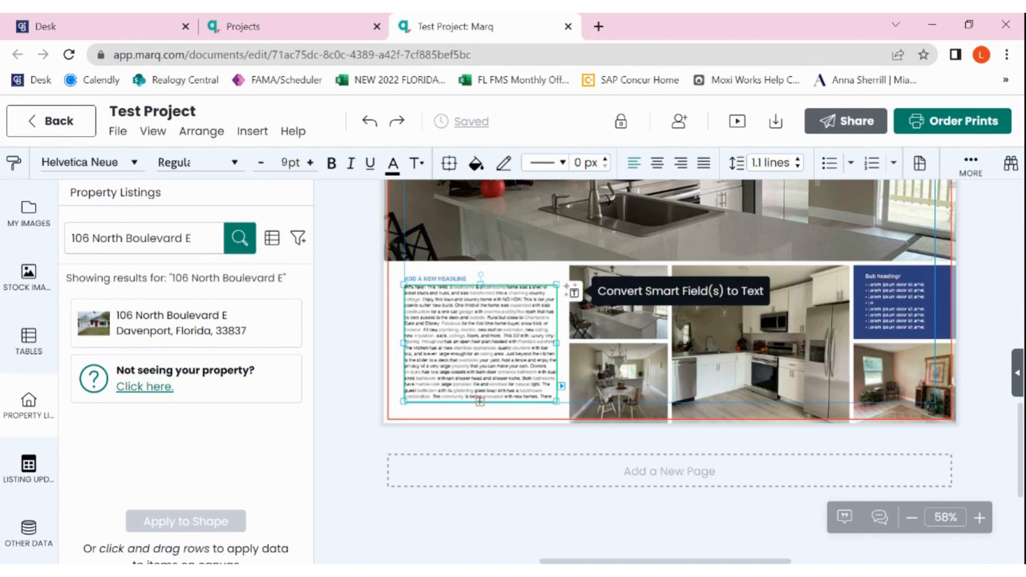
left_click(574, 293)
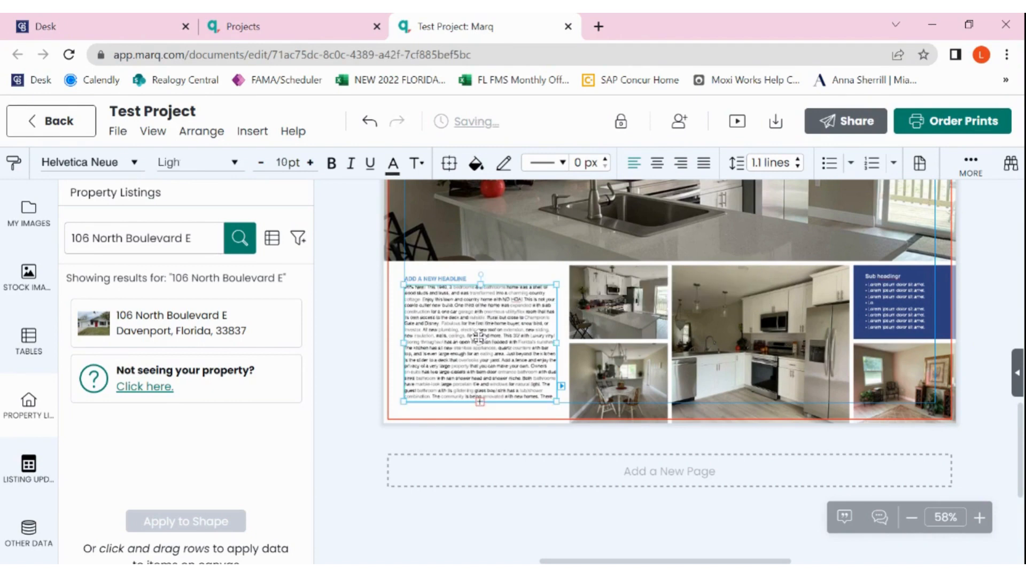
Step: Edit the property description on page 2 by deleting a few characters within its text
double_click(437, 312)
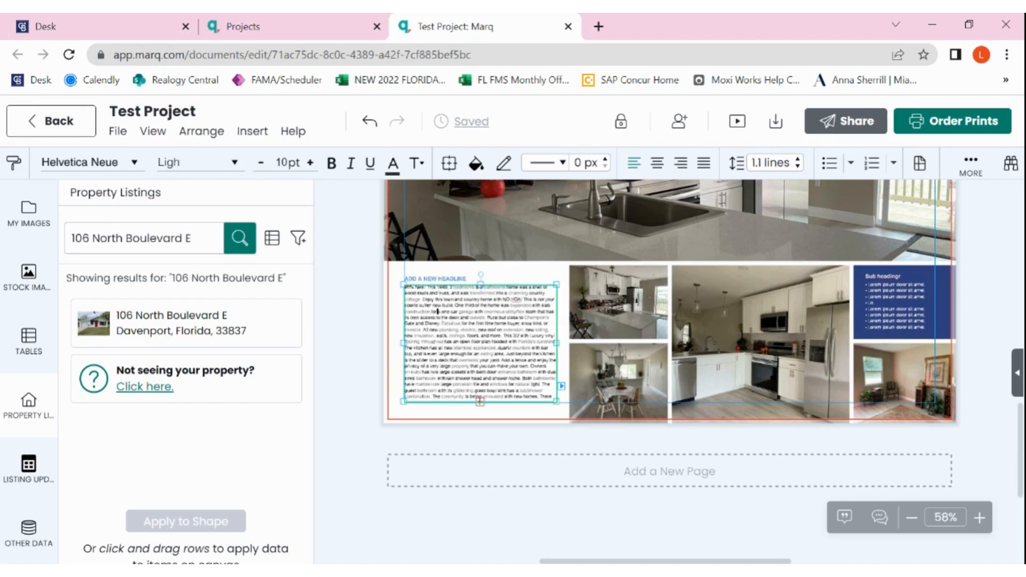
left_click_drag(422, 299, 444, 379)
left_click(527, 372)
key("BackSpace")
key("BackSpace")
key("BackSpace")
key("Delete")
key("Delete")
key("Delete")
key("Delete")
key("Delete")
key("Delete")
Step: Replace the placeholder headline above the property description on page 2 with ADD A NEW HEADLINE
left_click(531, 275)
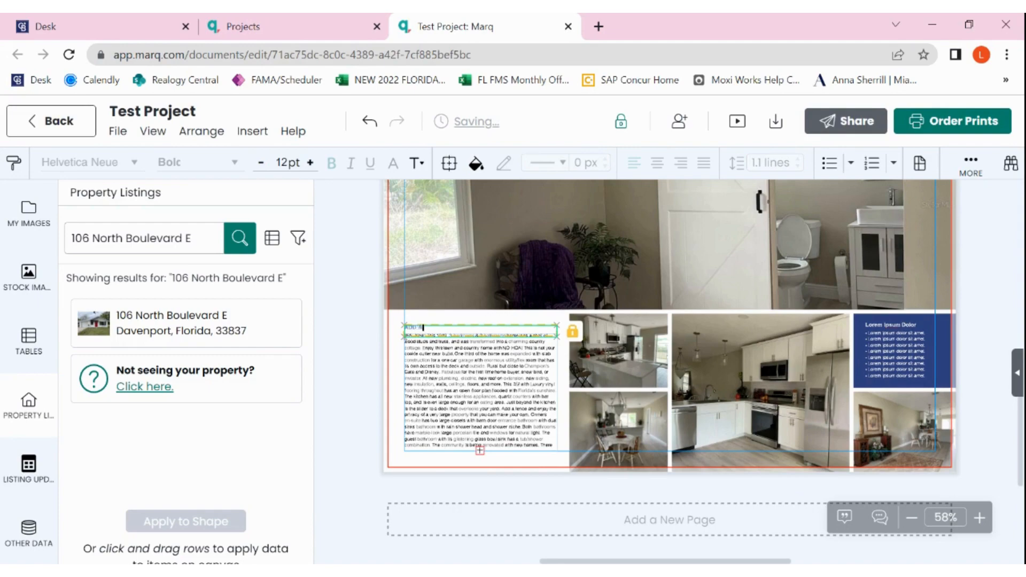
left_click(181, 322)
scroll(659, 313, "up", 5)
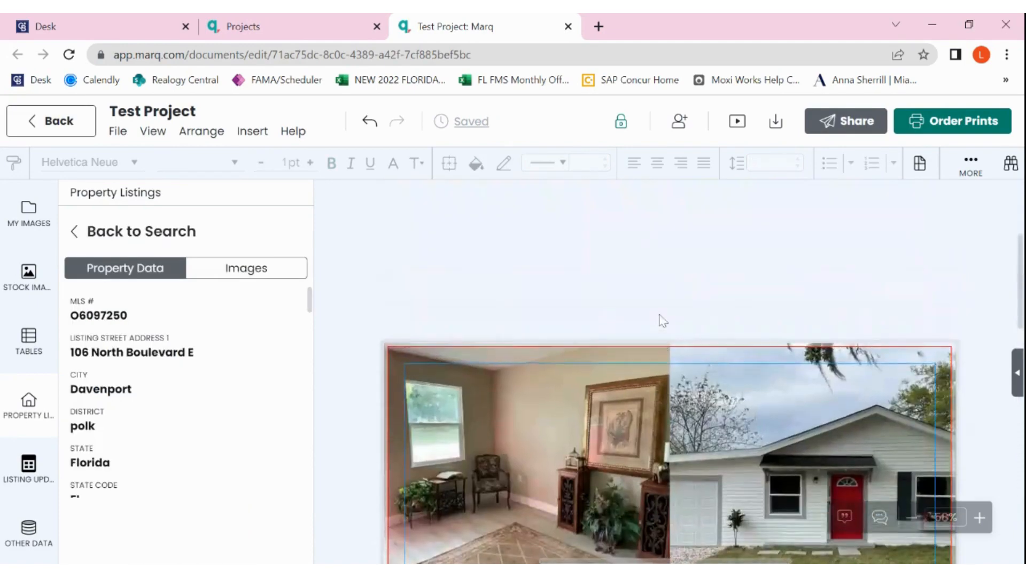
Step: Replace the large photo across the upper part of page 2 with the kitchen island photo from the property listing's images
scroll(663, 320, "down", 5)
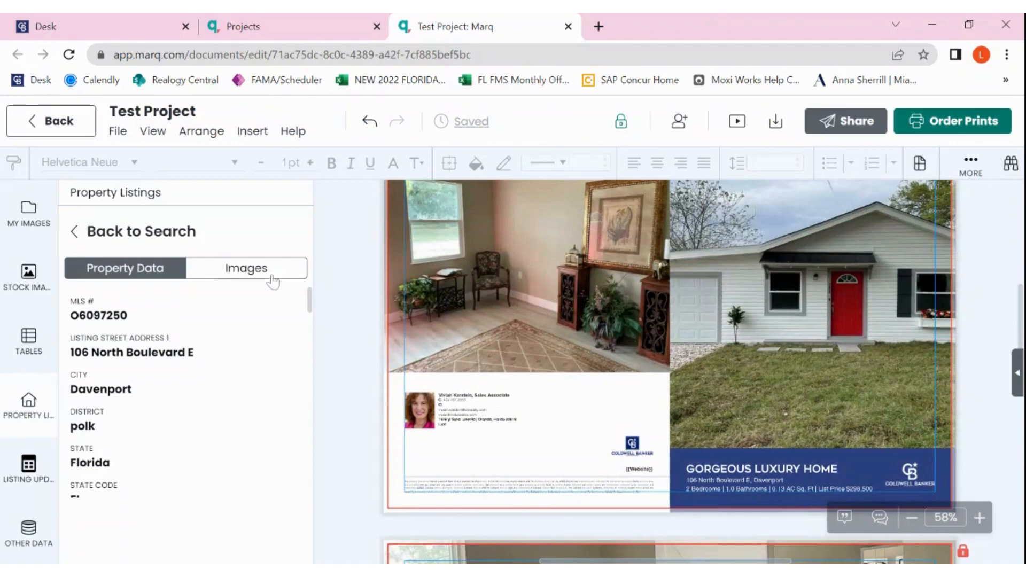
left_click(244, 277)
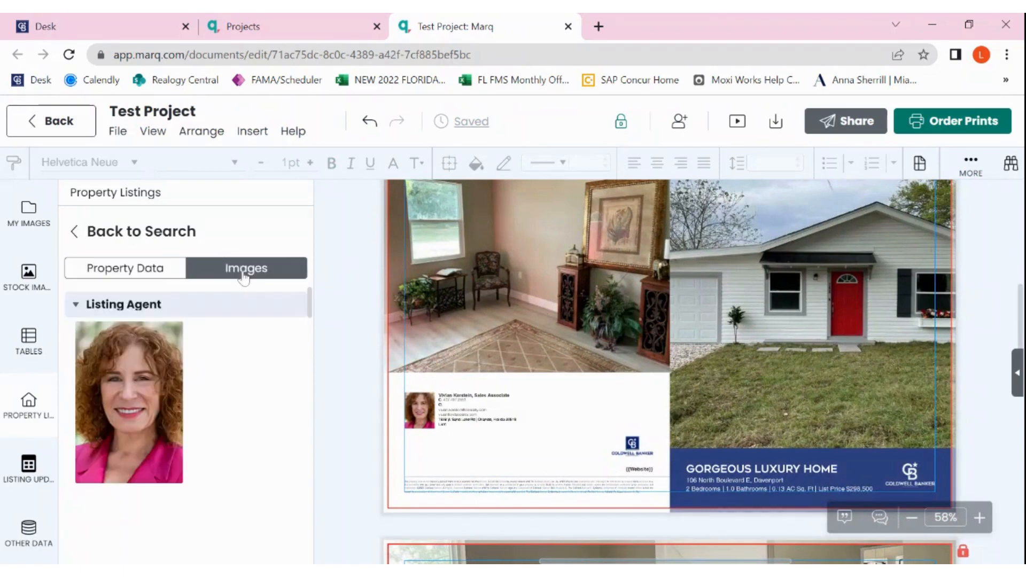
scroll(192, 393, "down", 5)
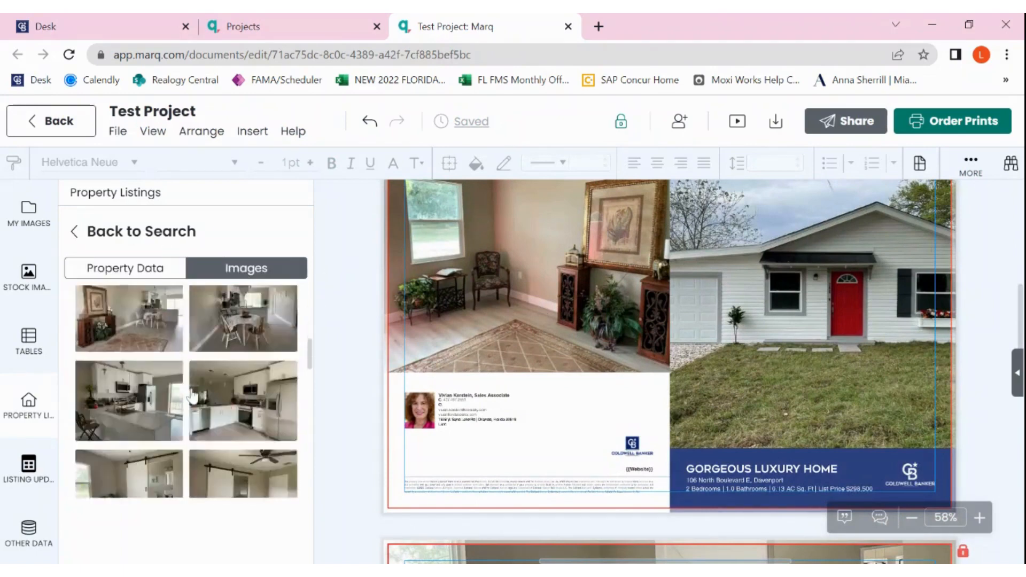
scroll(477, 344, "down", 5)
left_click_drag(235, 363, 435, 338)
scroll(578, 358, "down", 2)
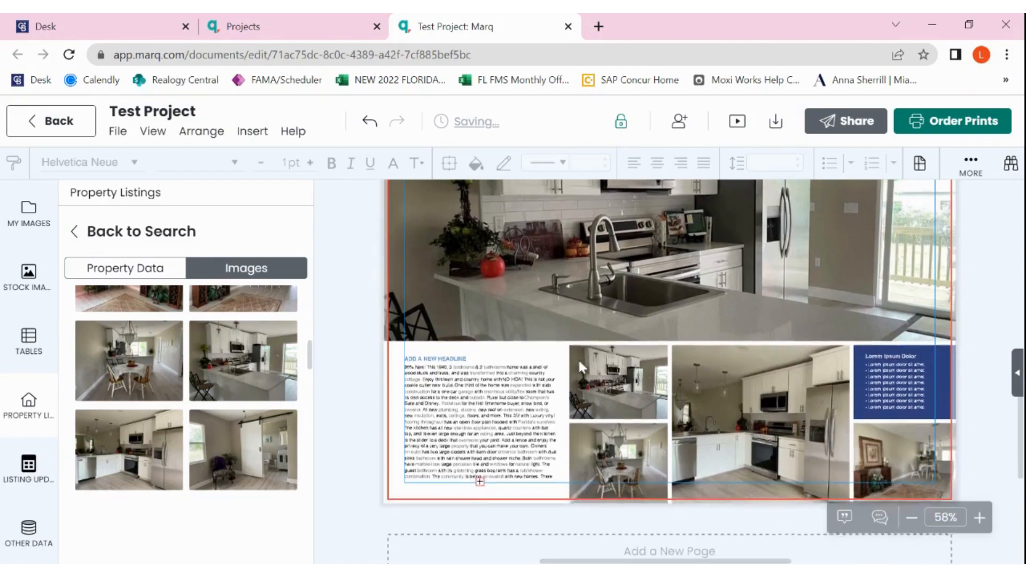
scroll(230, 410, "down", 3)
left_click_drag(238, 406, 514, 281)
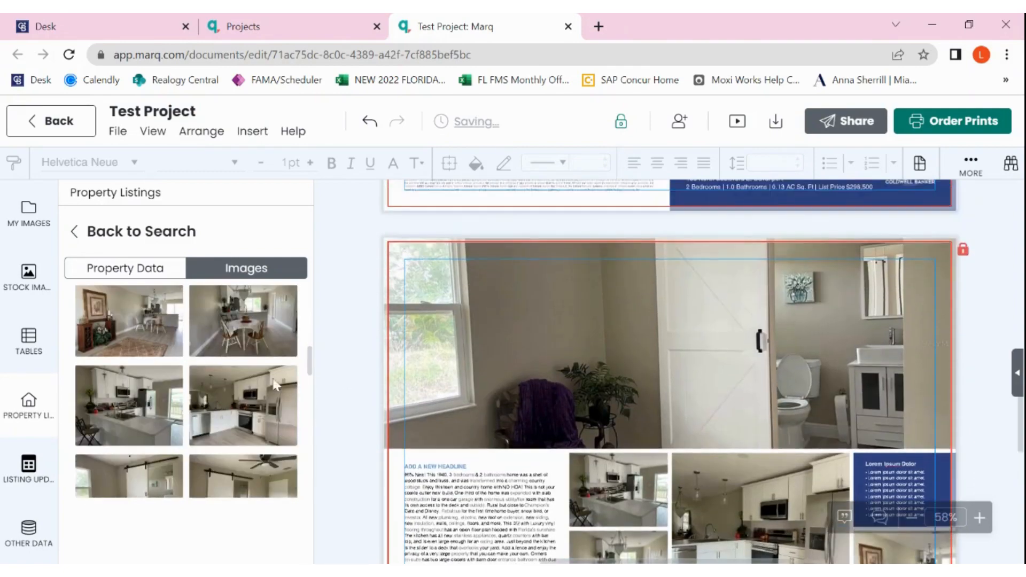
scroll(243, 395, "down", 5)
scroll(733, 325, "down", 4)
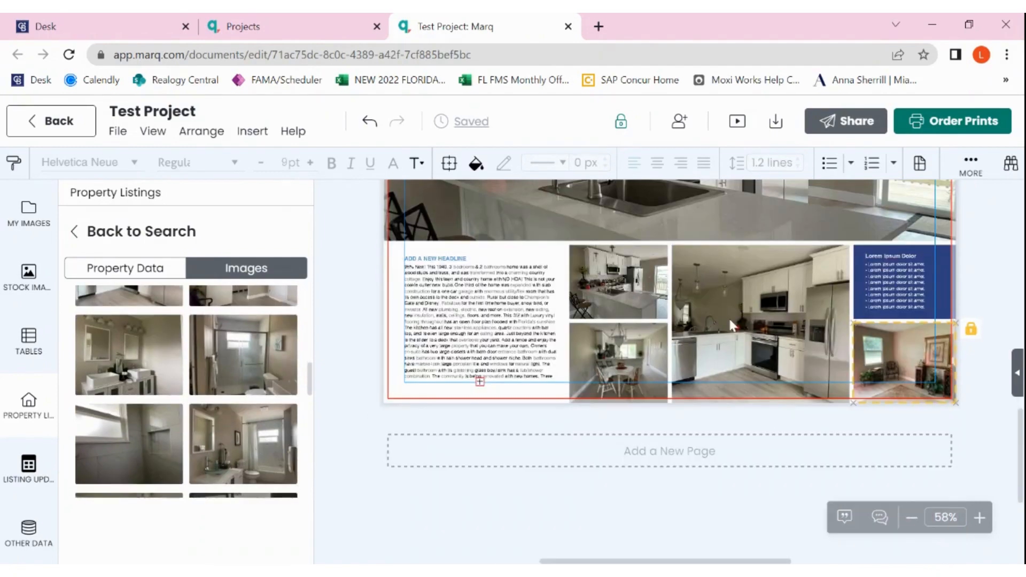
Step: Replace the living room photo on page 1 with the listing's photo of the house's rear porch and lawn
scroll(730, 321, "up", 10)
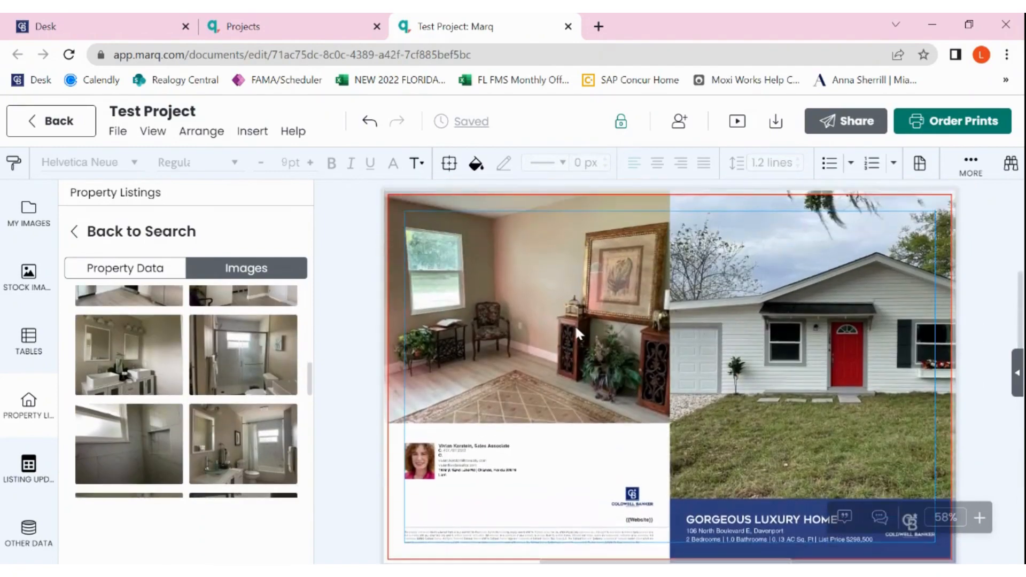
left_click(576, 329)
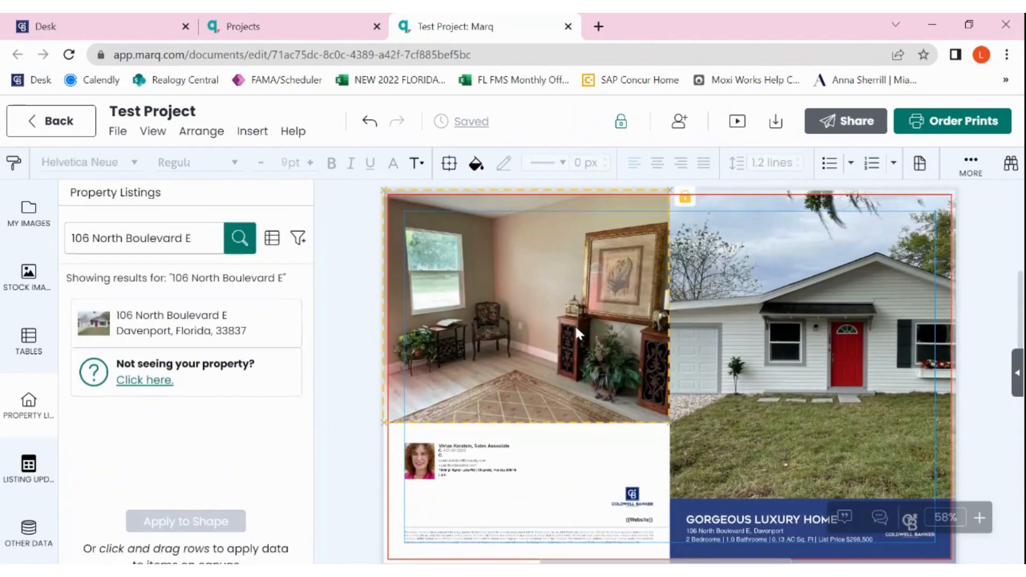
left_click(237, 334)
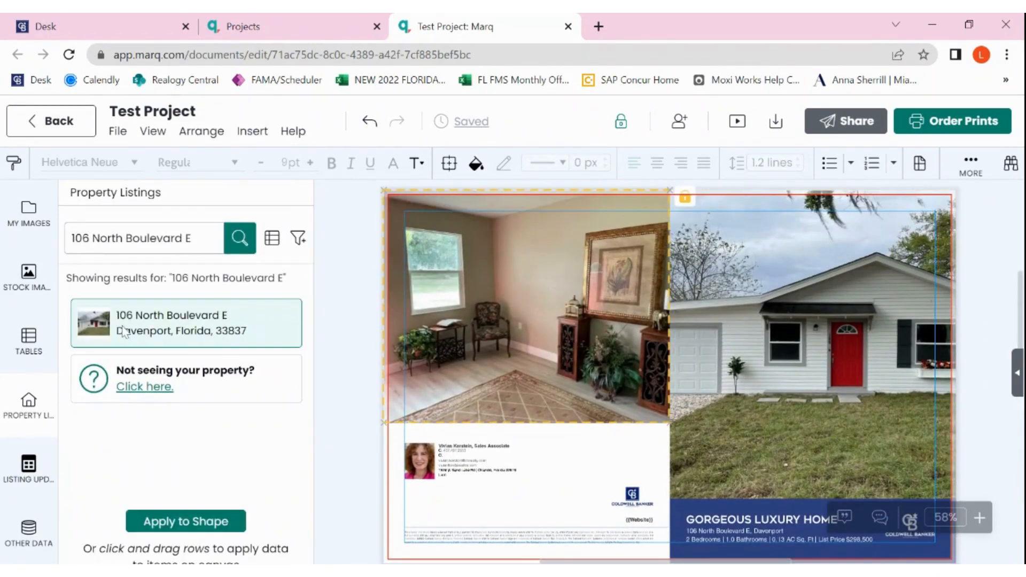
left_click(180, 521)
scroll(229, 430, "down", 5)
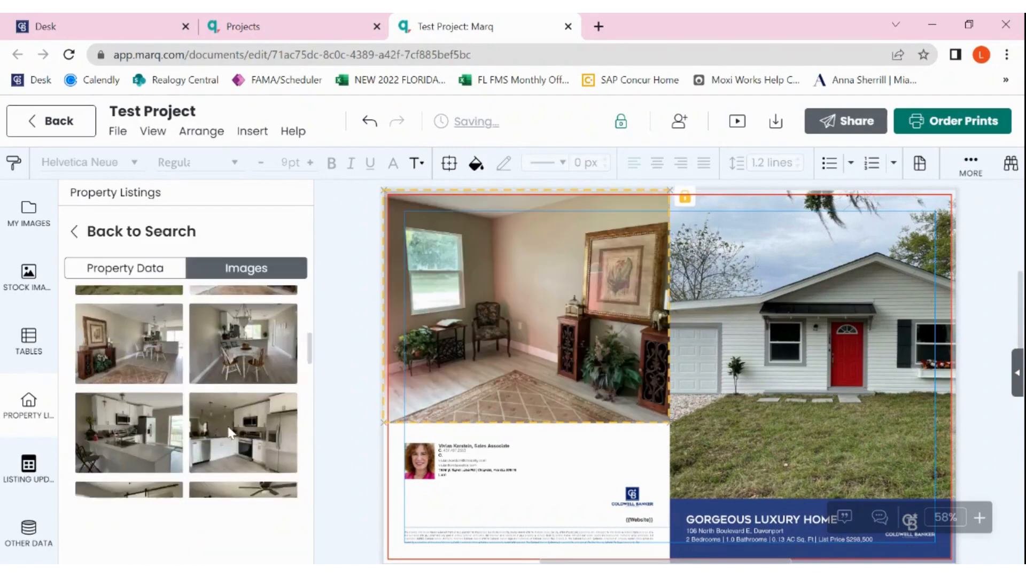
scroll(227, 424, "down", 10)
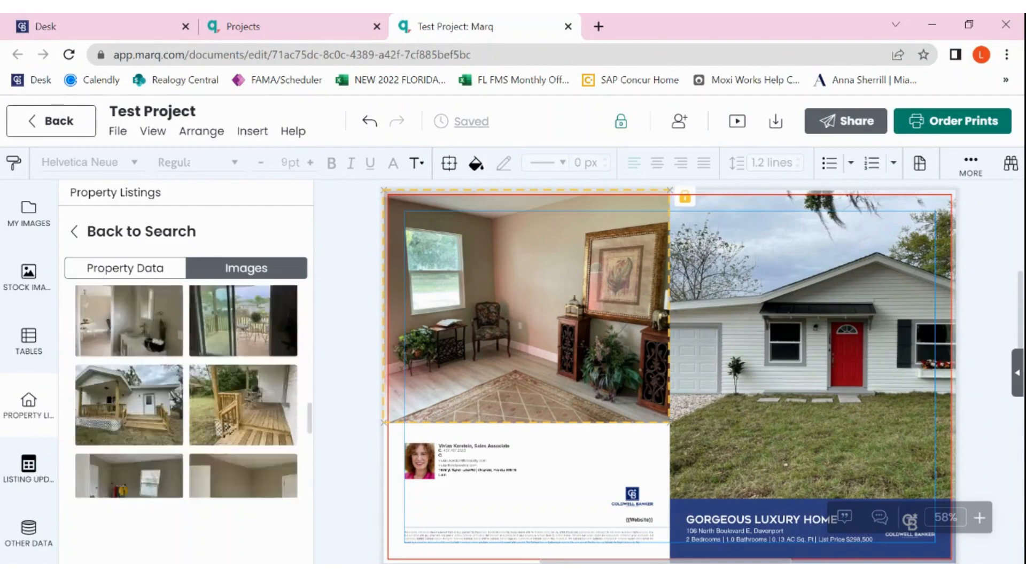
scroll(186, 392, "down", 2)
scroll(186, 391, "up", 2)
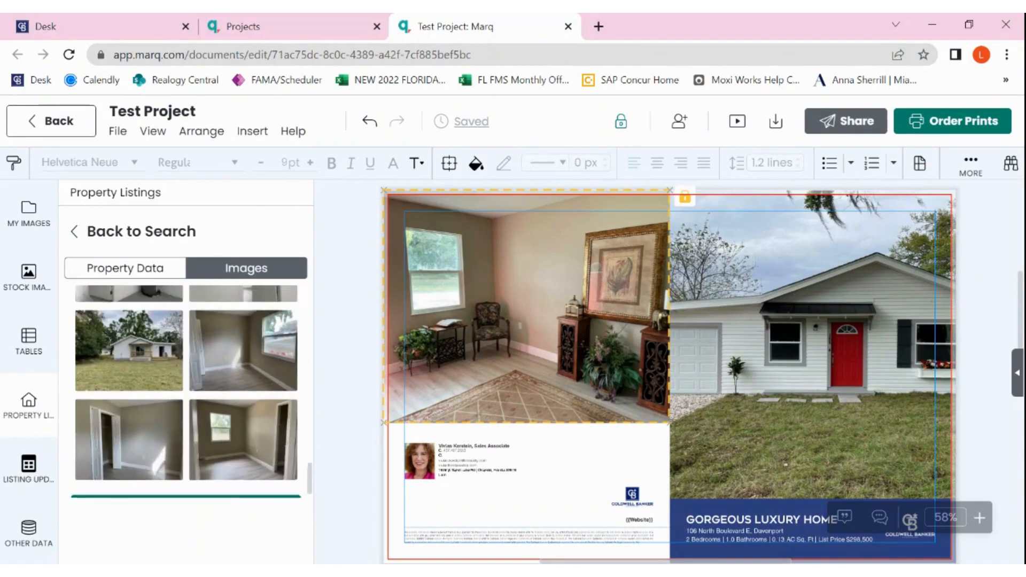
left_click_drag(122, 431, 495, 332)
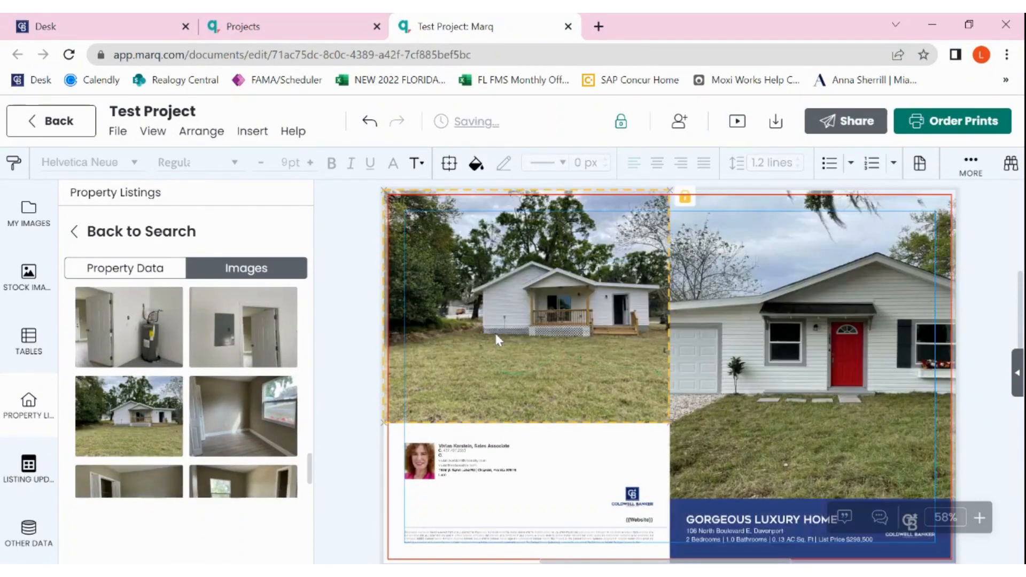
Step: In the blue box on page 2, overwrite one bullet's placeholder text and change the heading to "Sub heading!"
scroll(783, 418, "down", 1)
scroll(783, 418, "down", 6)
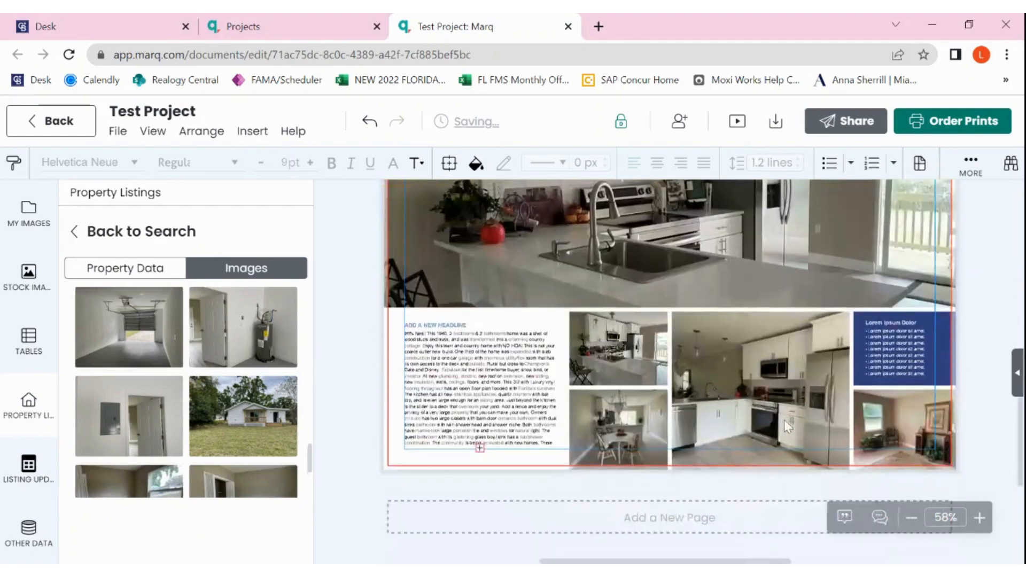
left_click(907, 306)
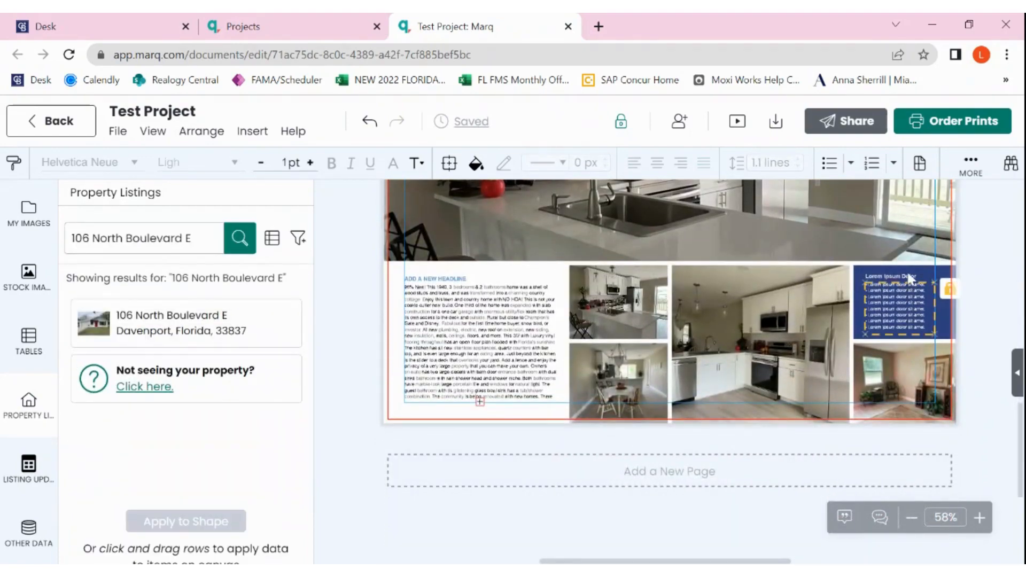
left_click(925, 303)
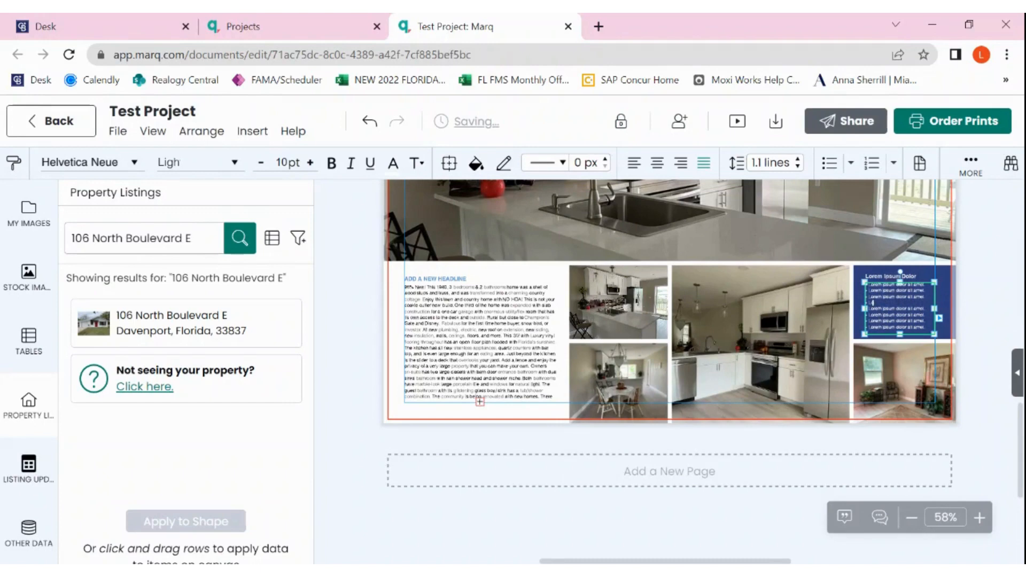
left_click(912, 281)
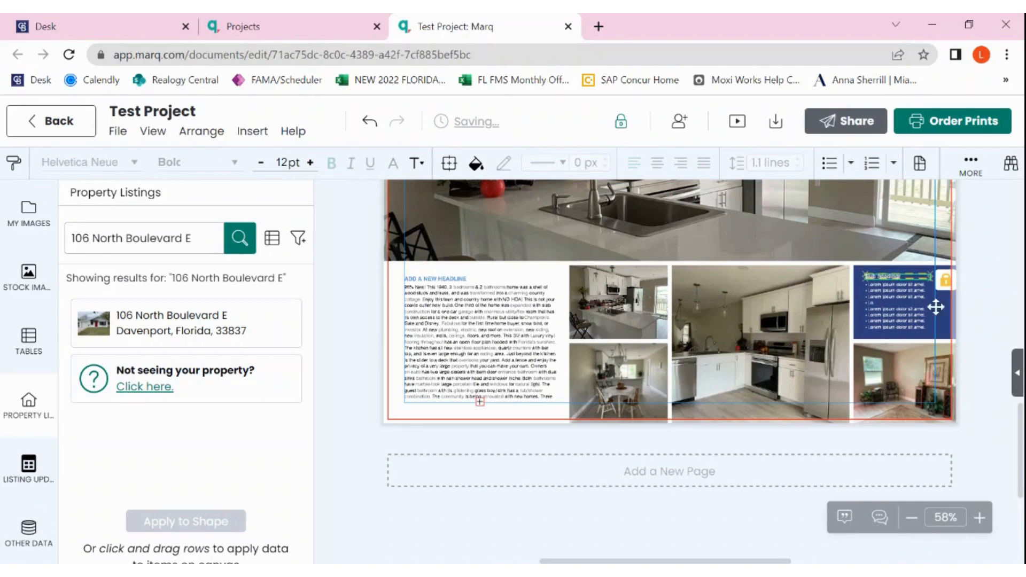
left_click(969, 370)
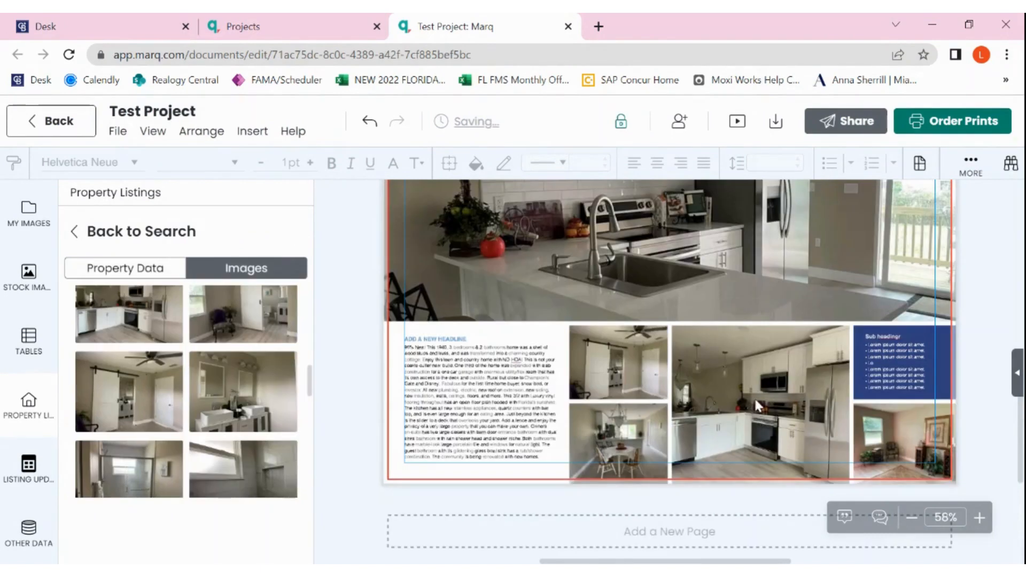
Step: Review the updated photos and text on both brochure pages
scroll(755, 398, "down", 1)
scroll(757, 400, "up", 2)
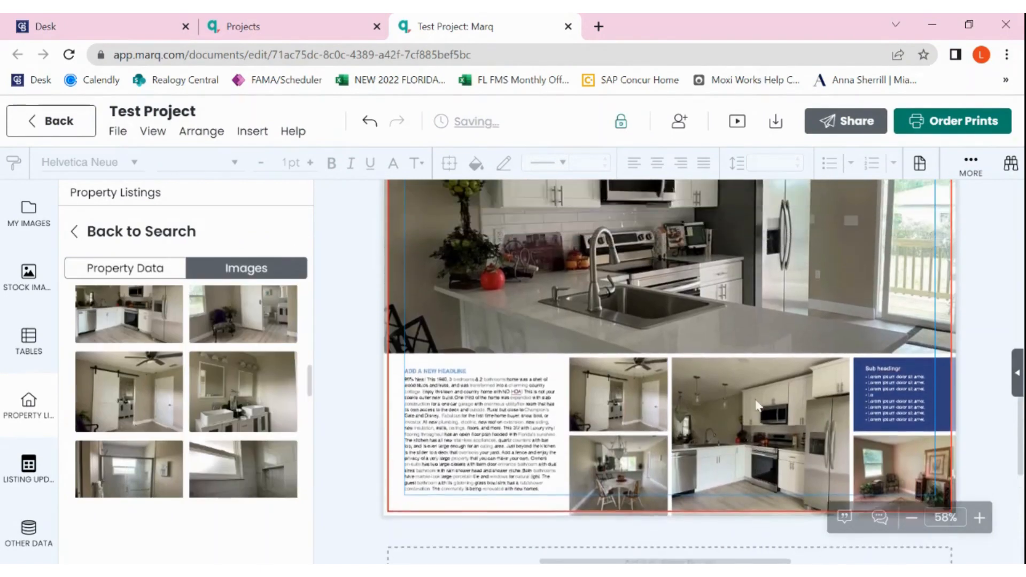
scroll(755, 397, "up", 1)
scroll(754, 397, "down", 2)
scroll(754, 397, "up", 3)
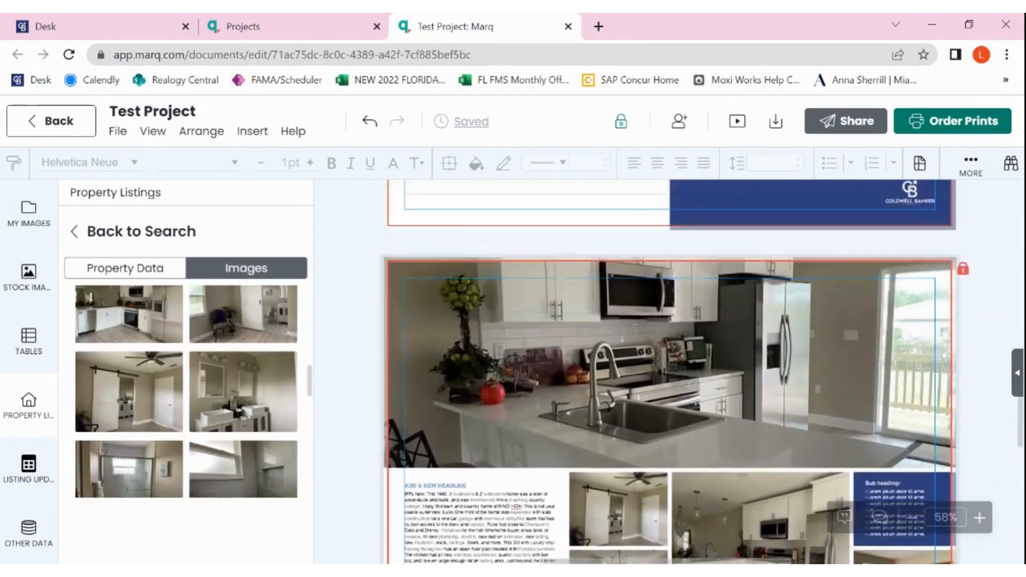
scroll(675, 371, "up", 5)
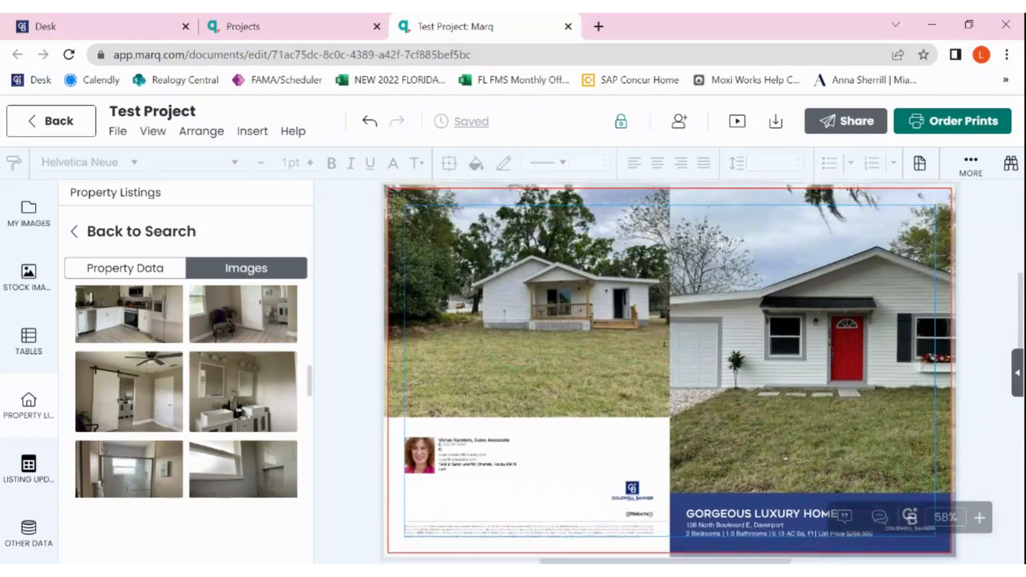
scroll(669, 371, "down", 1)
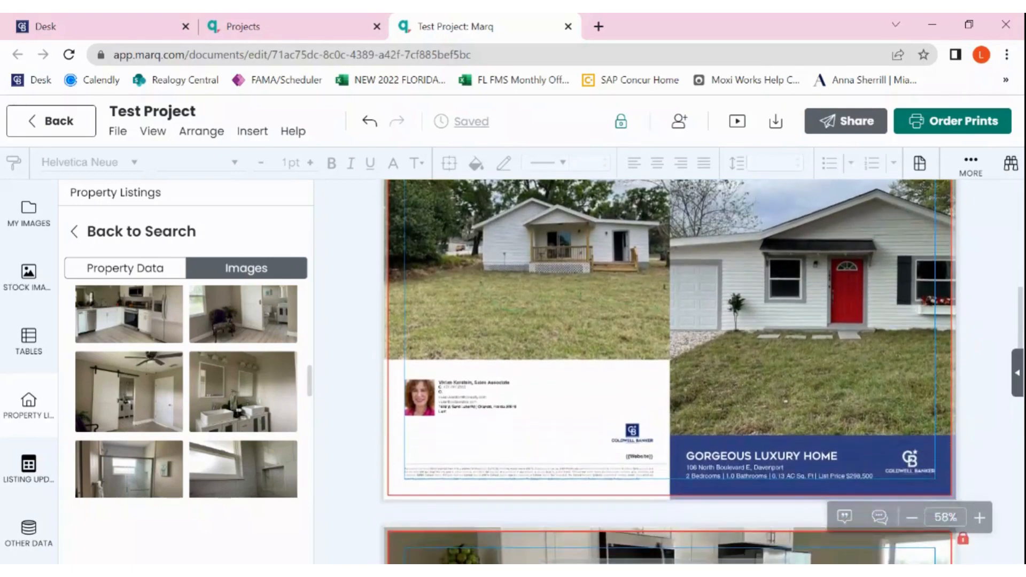
scroll(650, 414, "down", 1)
Step: Replace the website placeholder beneath the Coldwell Banker logo on page 1 with WEBSITE.COM
left_click(649, 413)
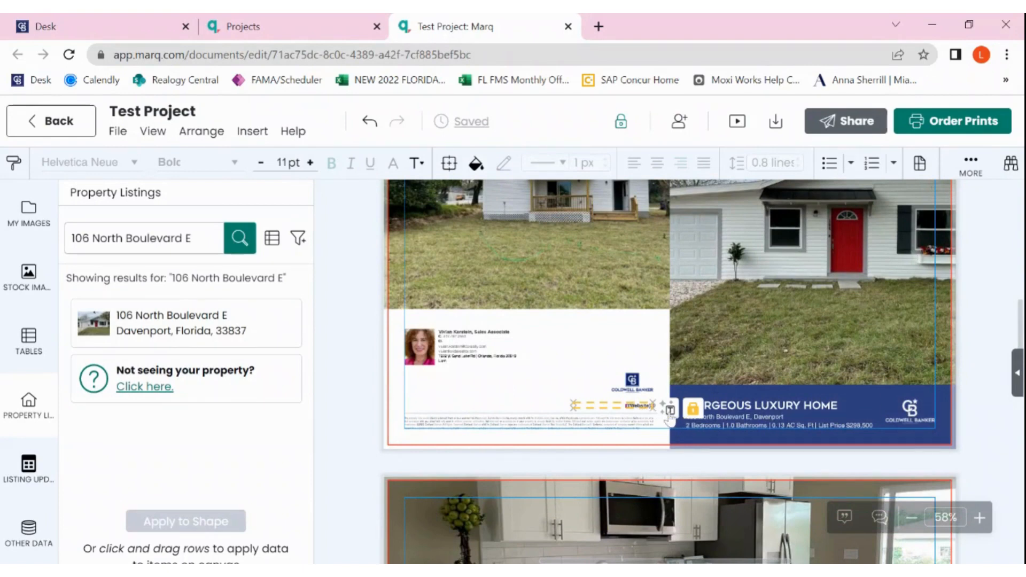
left_click(670, 412)
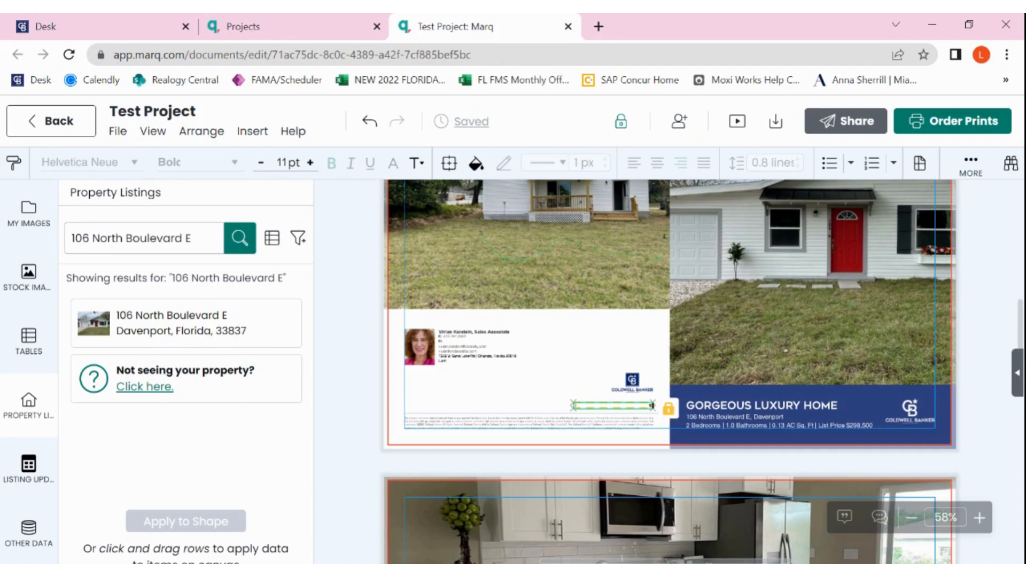
type("WEBSITE.COM")
left_click(573, 395)
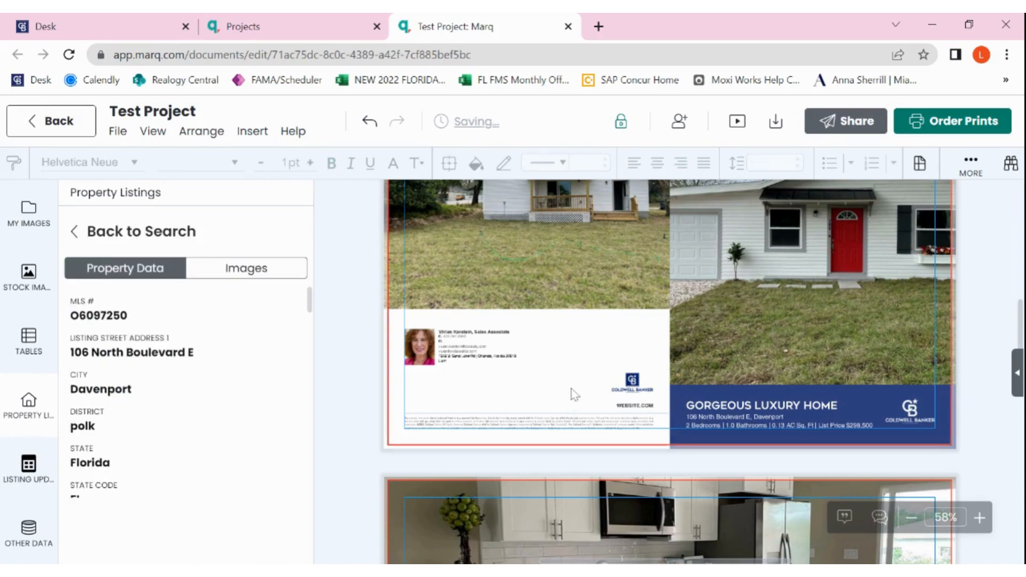
Step: Check both brochure pages in the document preview at different zoom levels, and return to the editor
scroll(756, 397, "down", 5)
scroll(757, 400, "up", 7)
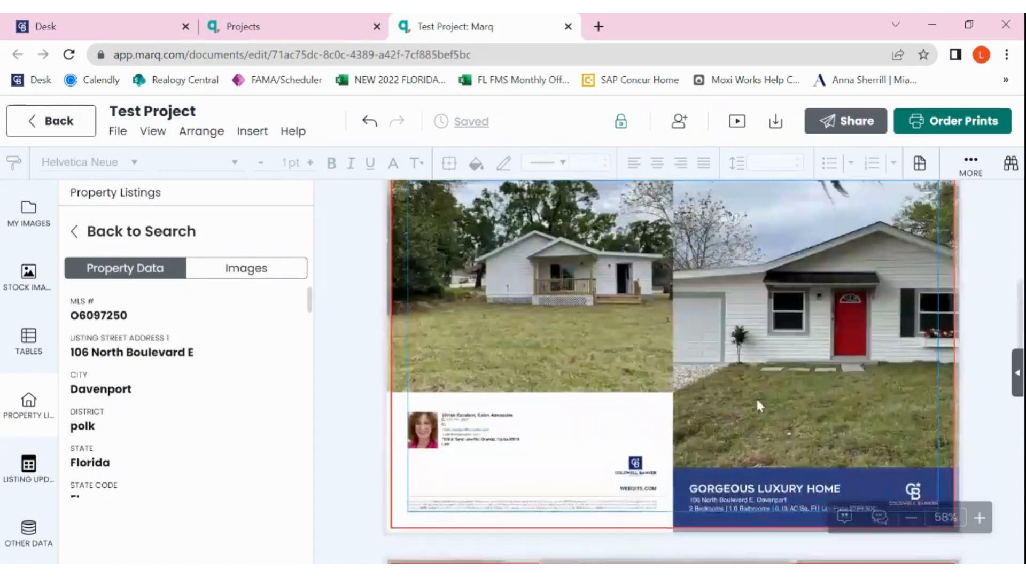
scroll(757, 401, "up", 3)
scroll(756, 400, "down", 5)
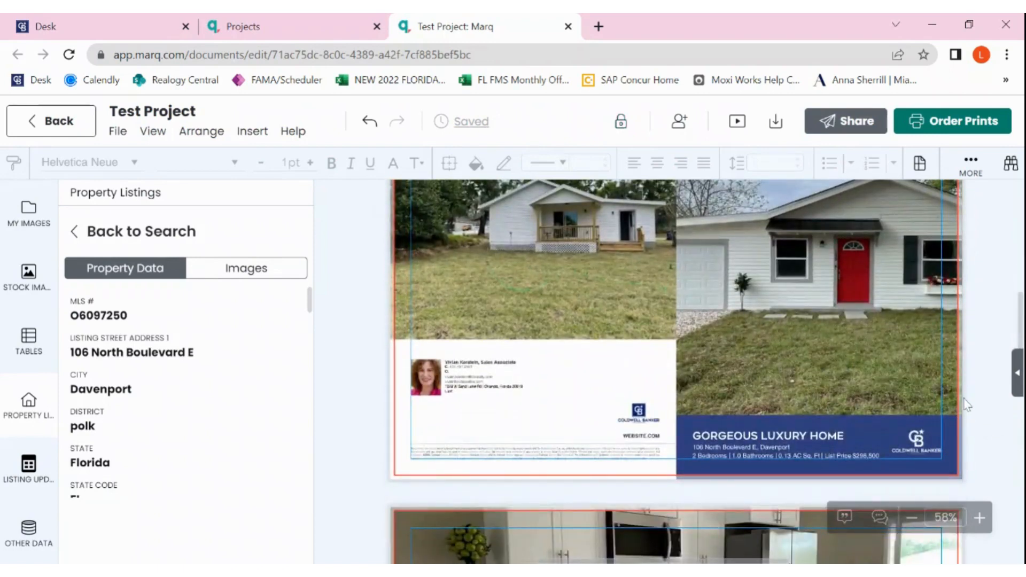
scroll(968, 406, "down", 5)
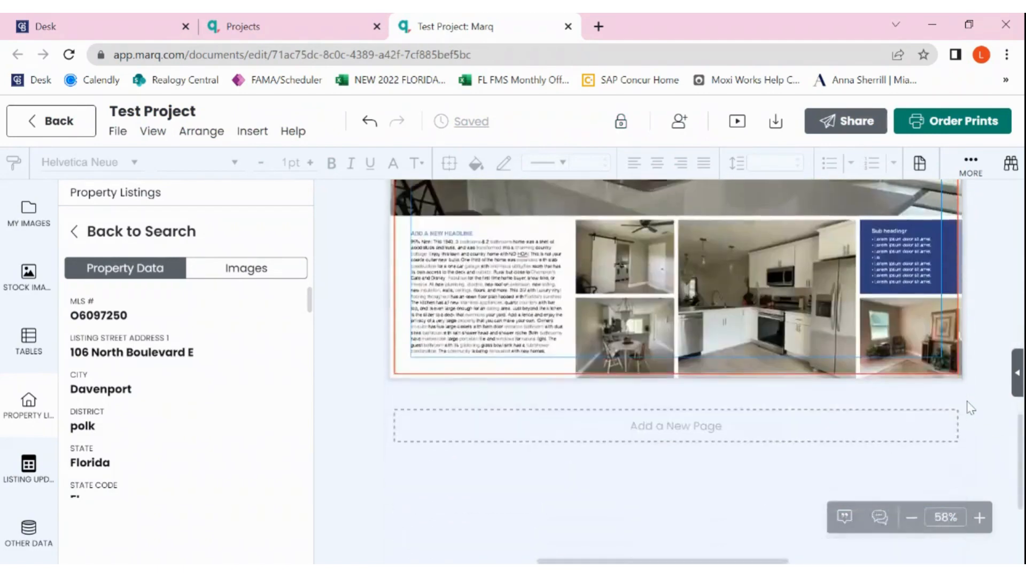
scroll(970, 409, "up", 5)
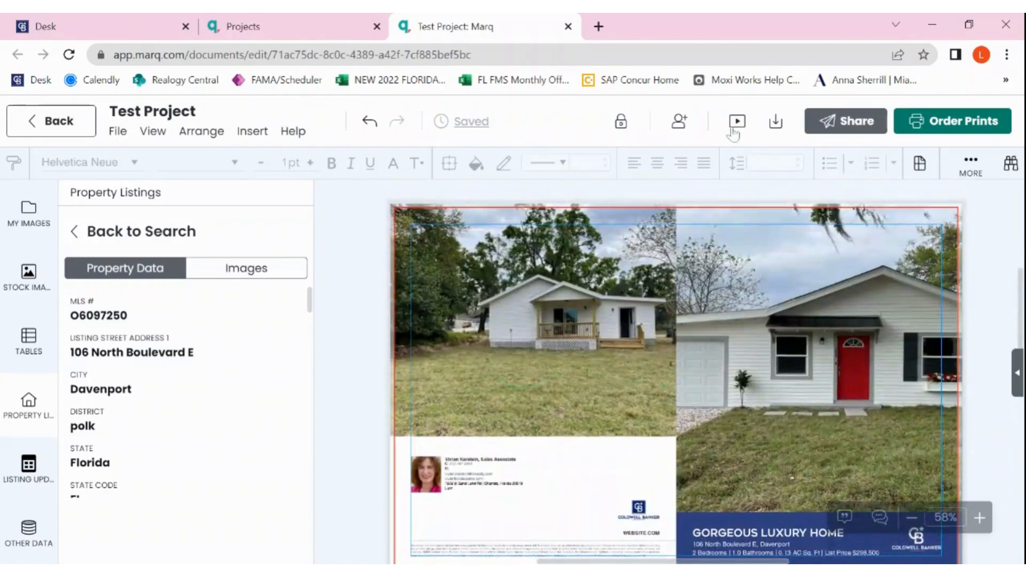
left_click(733, 127)
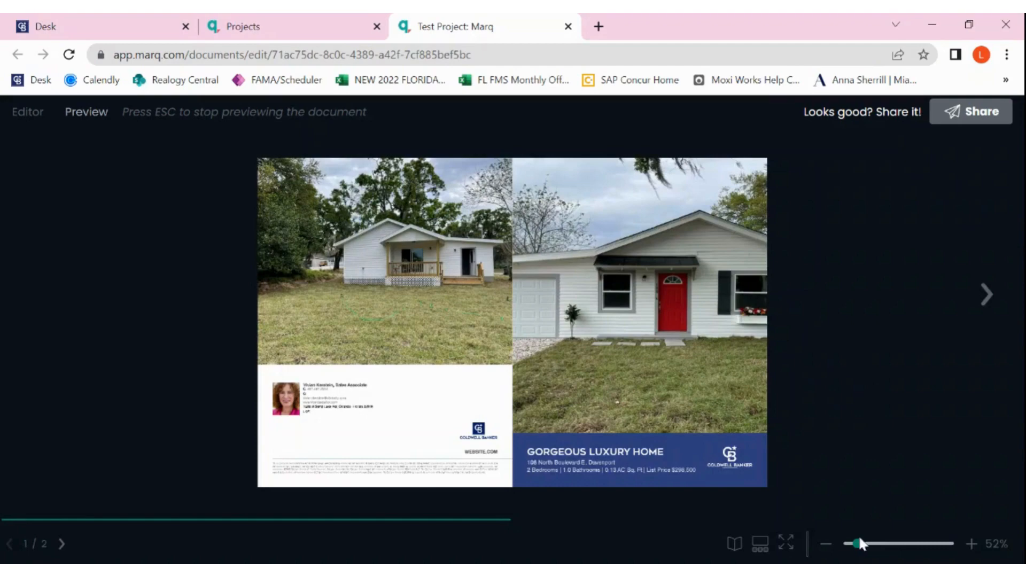
left_click_drag(857, 545, 871, 546)
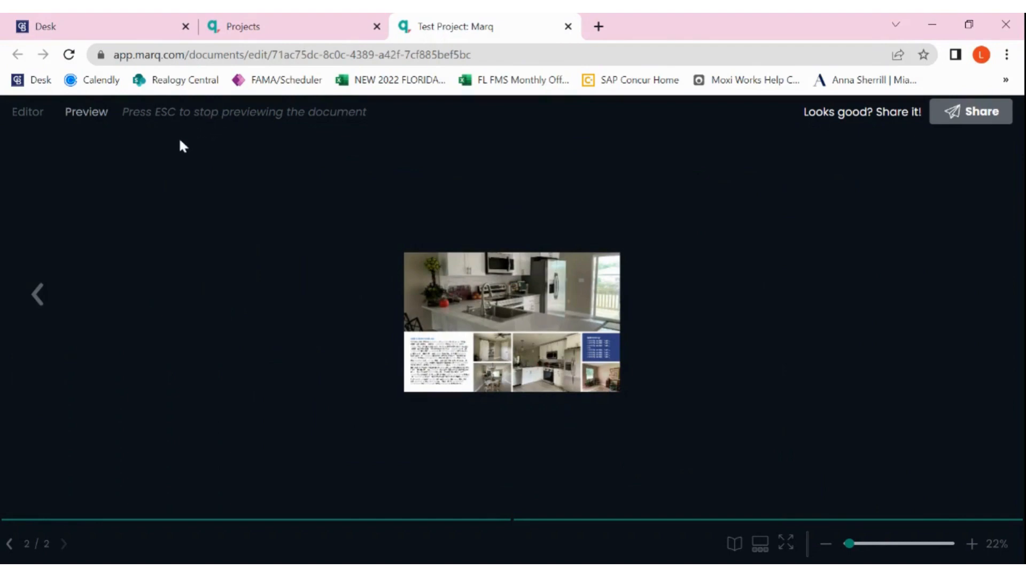
key("Escape")
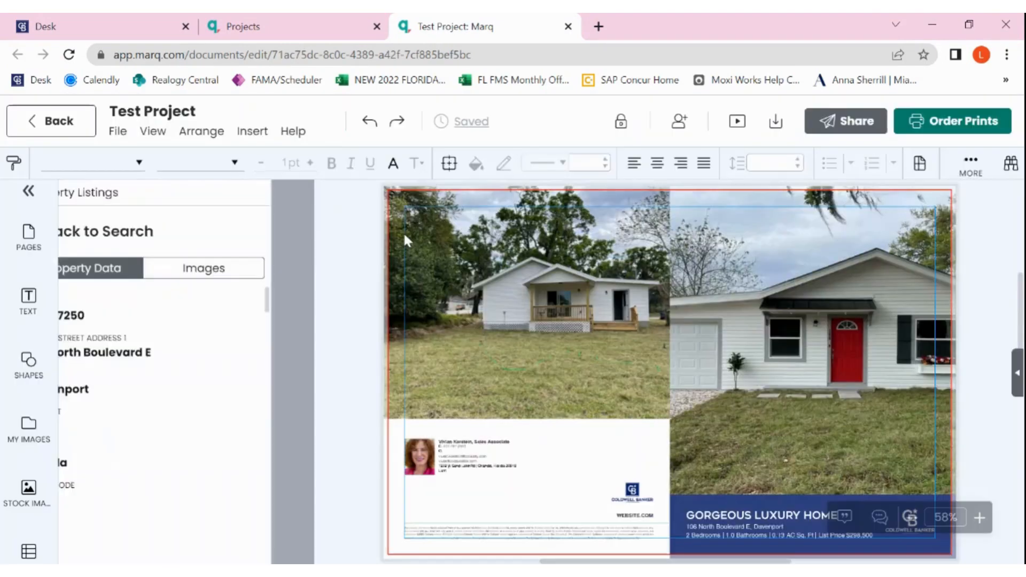
Step: Open the brochure's download options and choose PDF as the format
left_click(776, 122)
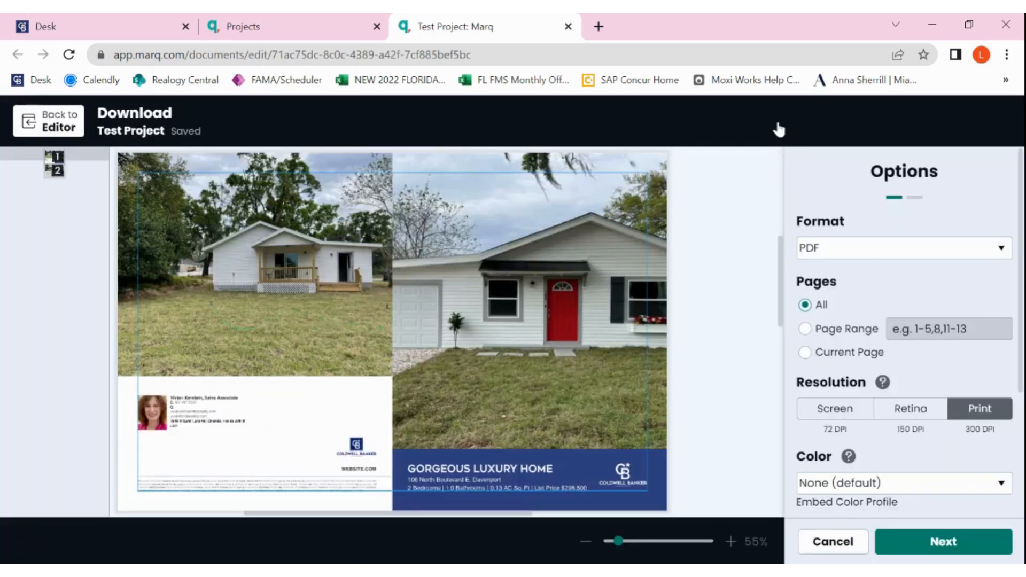
left_click(861, 264)
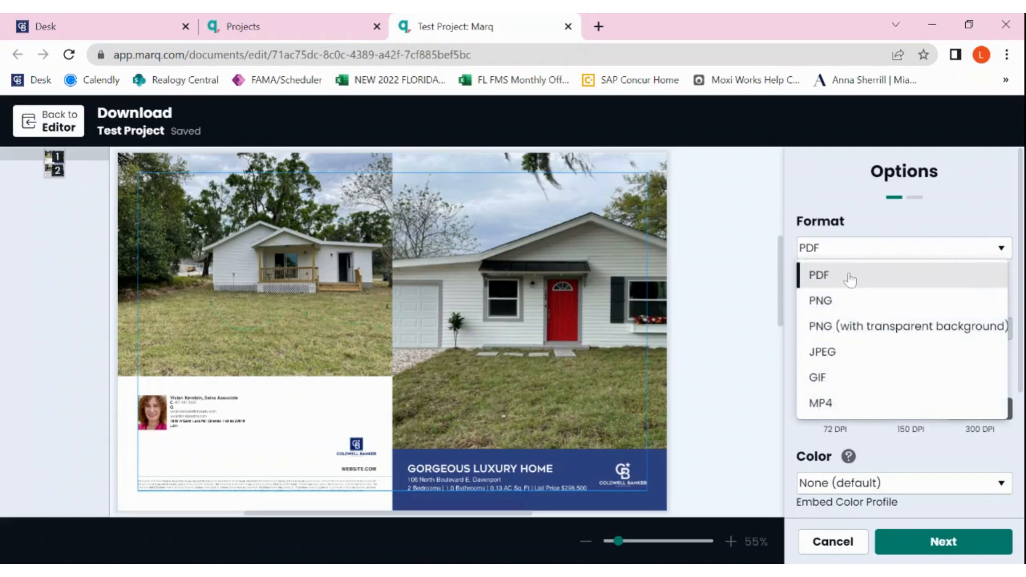
left_click(856, 278)
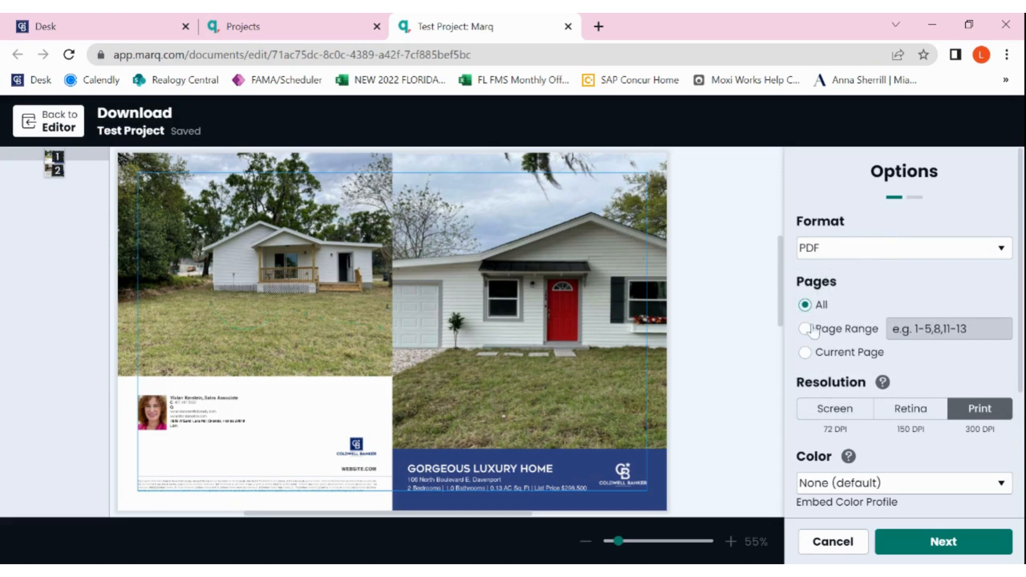
Step: Review the PDF download options, keep the color profile at None (default), and continue to the document check
scroll(951, 374, "down", 2)
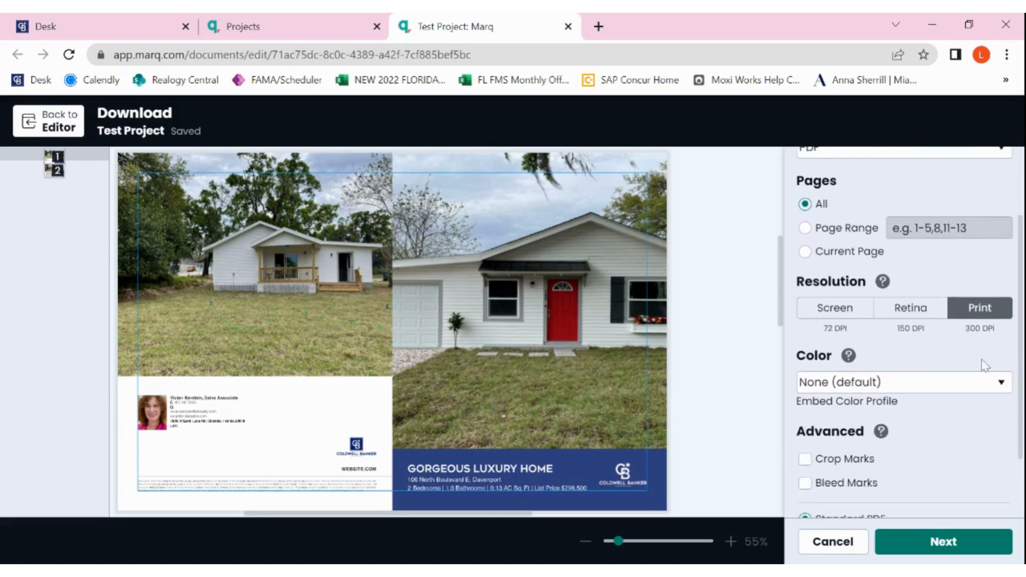
scroll(977, 366, "down", 1)
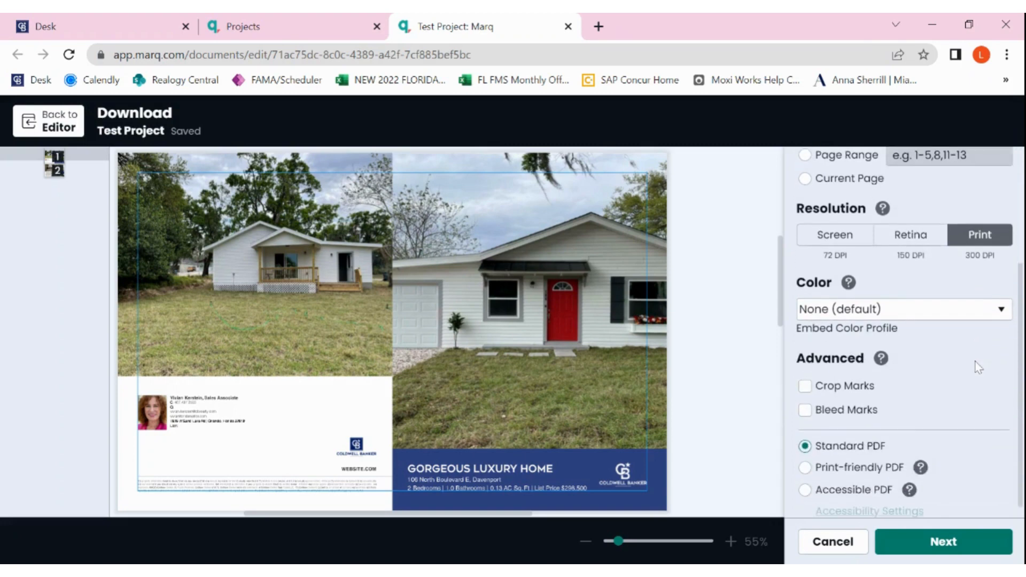
left_click(946, 316)
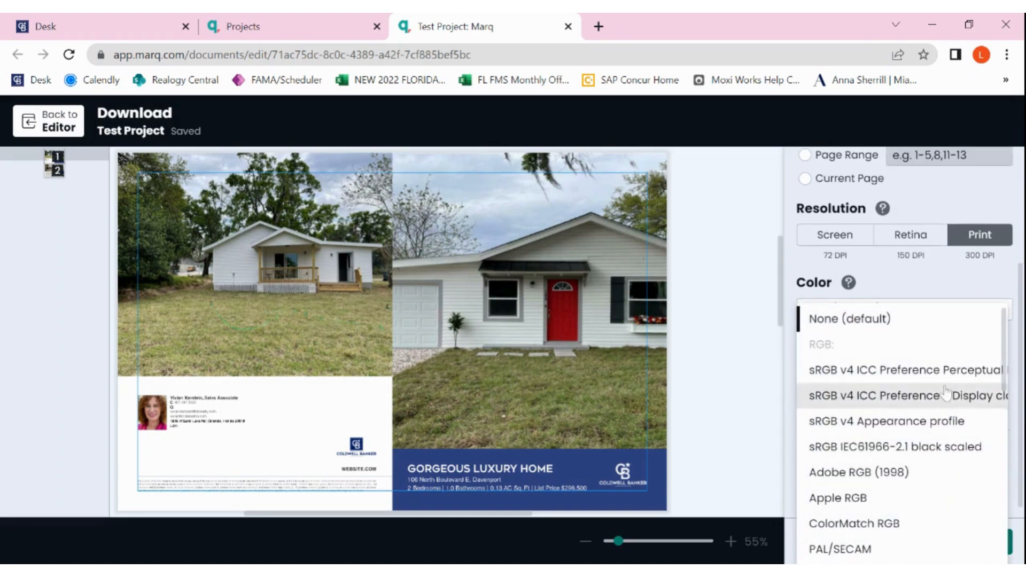
left_click(916, 324)
scroll(936, 406, "down", 1)
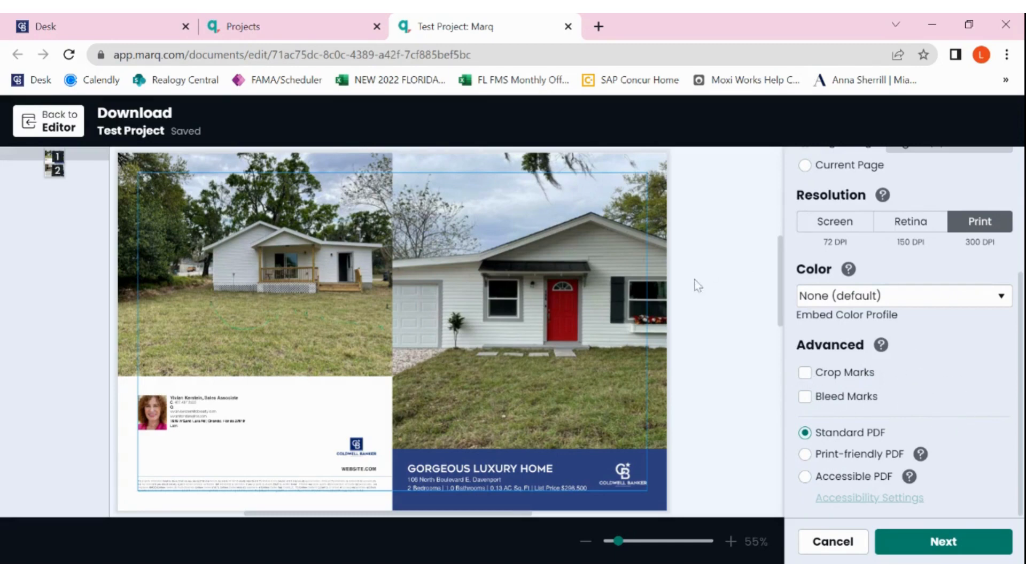
left_click(970, 548)
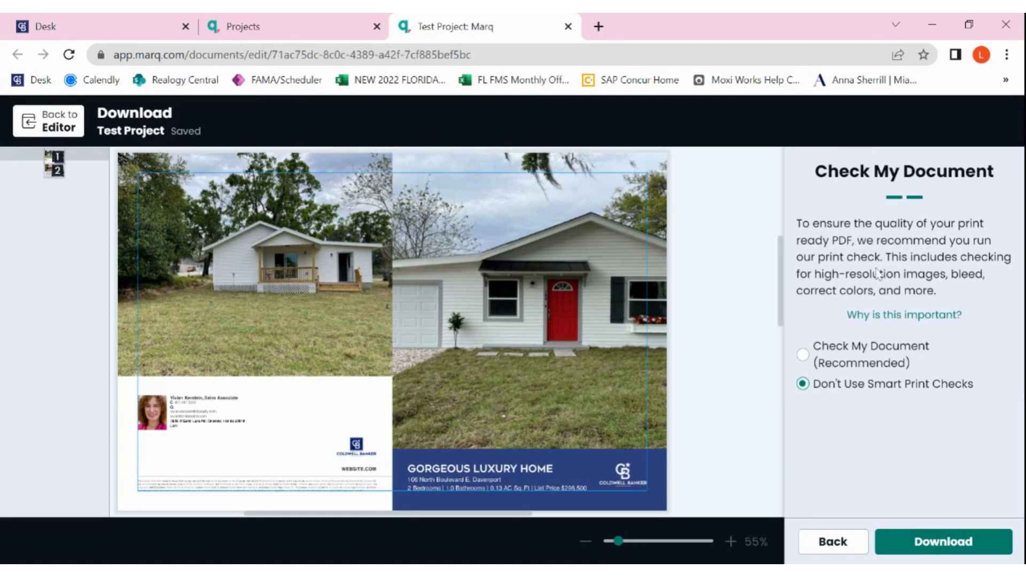
Step: Run the recommended document check, choose to continue despite the image resolution issues, and download the brochure PDF
left_click(804, 356)
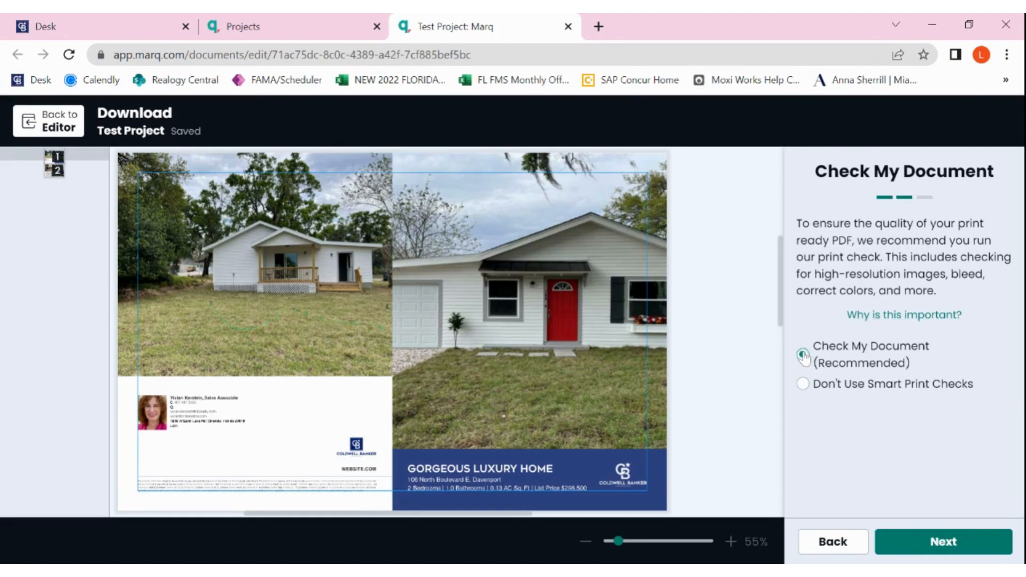
left_click(929, 543)
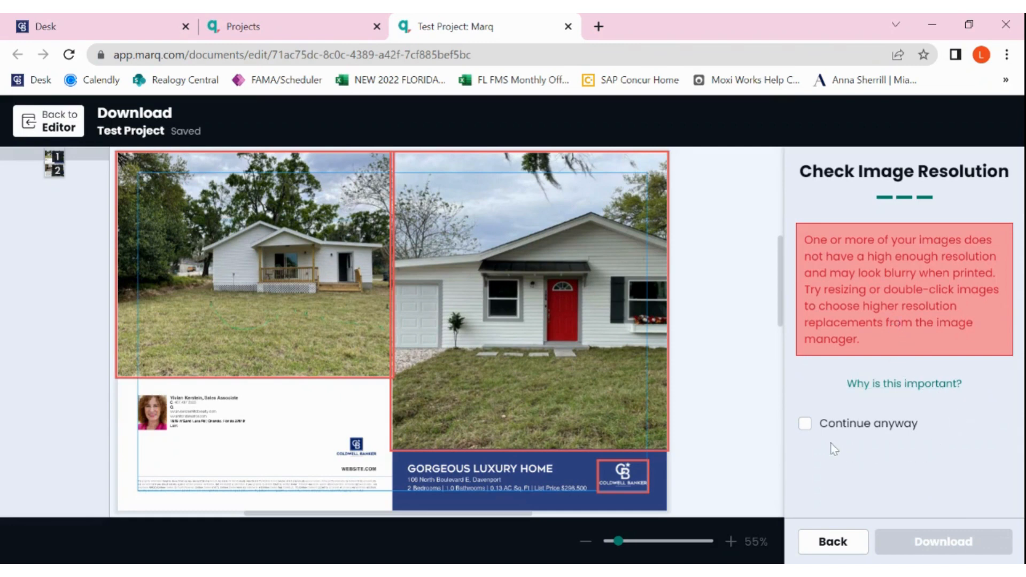
left_click(805, 426)
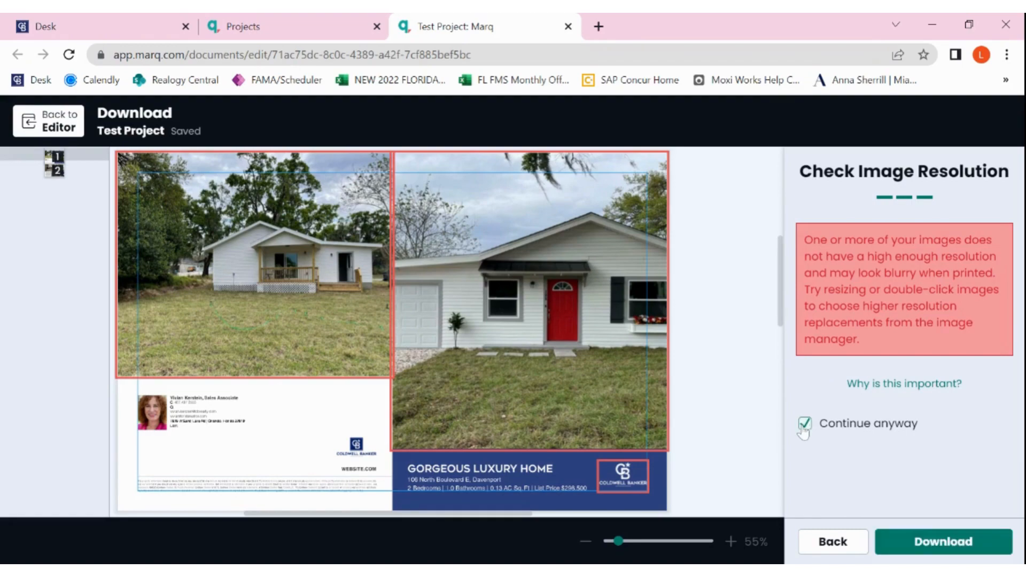
left_click(936, 543)
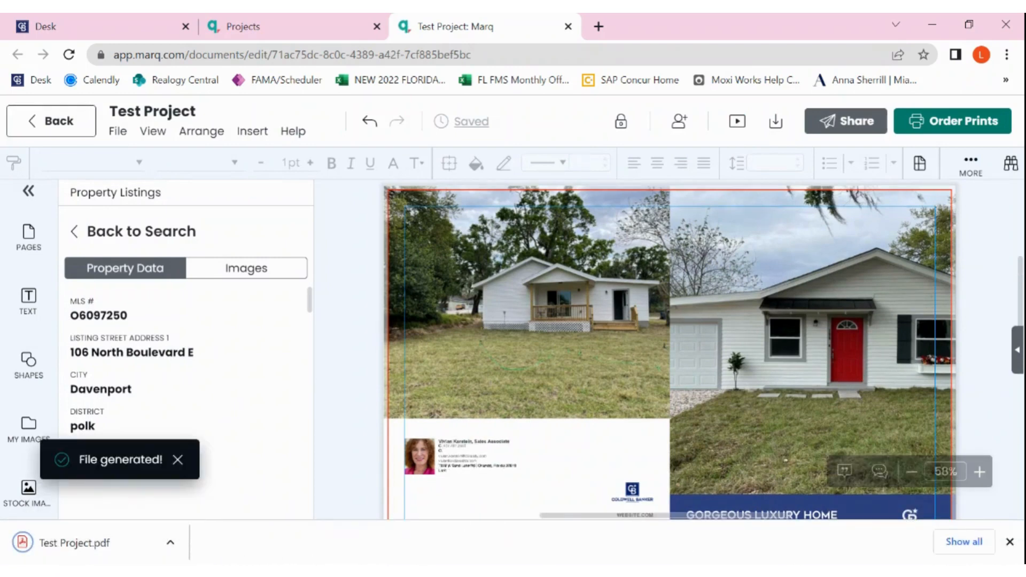
left_click(1009, 542)
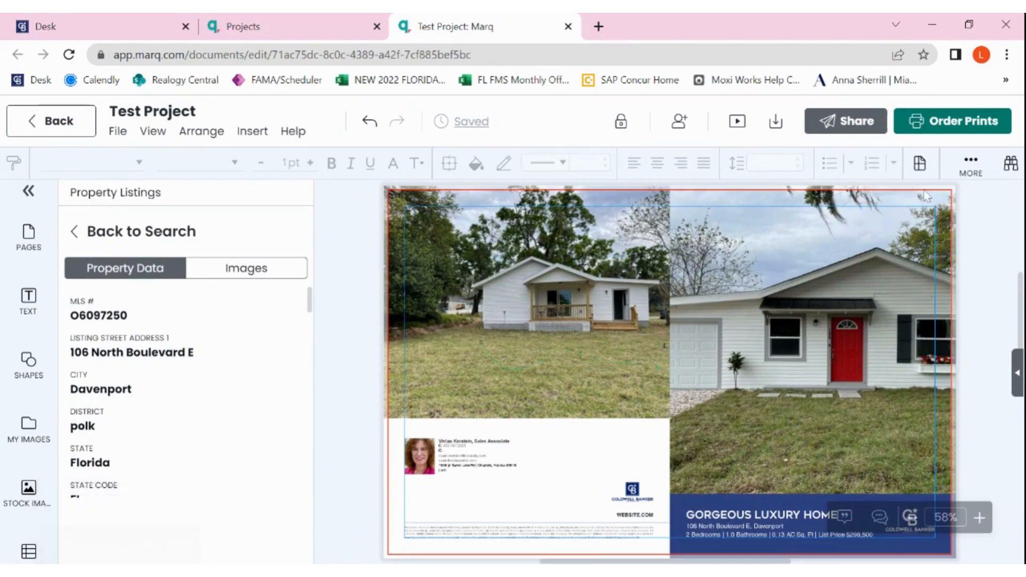
Step: Start a print order for the 4-page vertical side fold brochure without smart print checks and generate its PDF proof
left_click(979, 129)
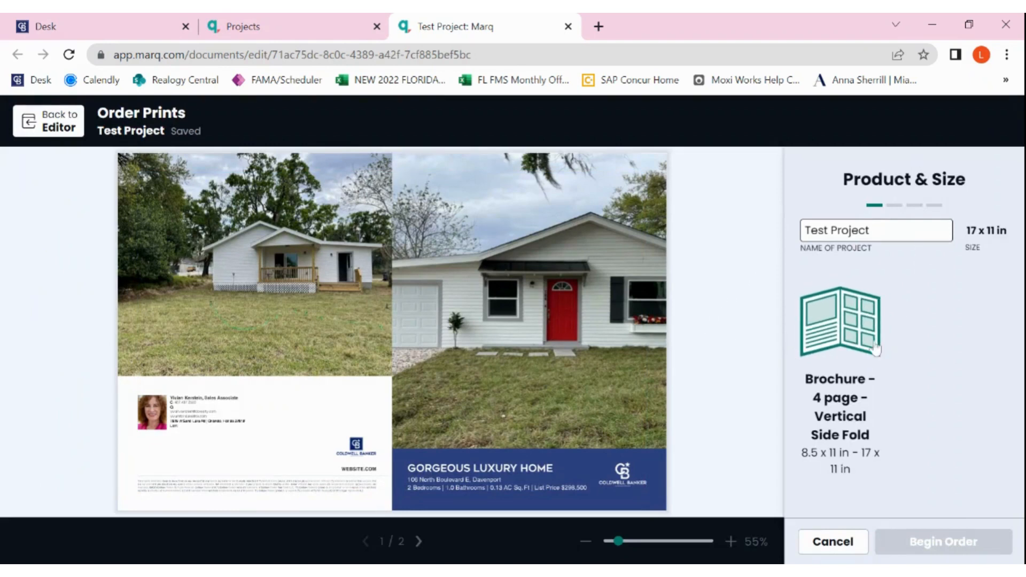
left_click(866, 402)
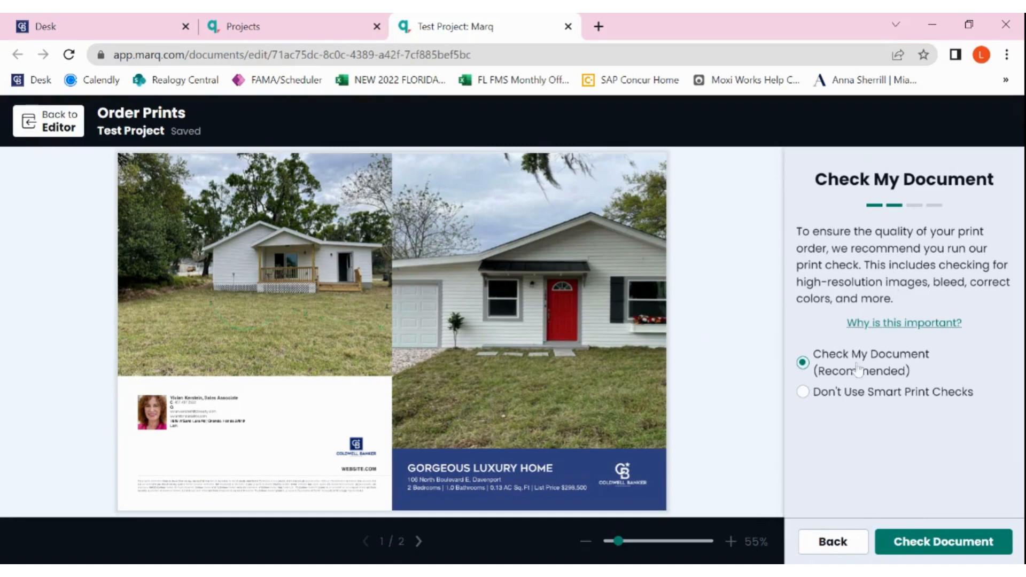
left_click(804, 395)
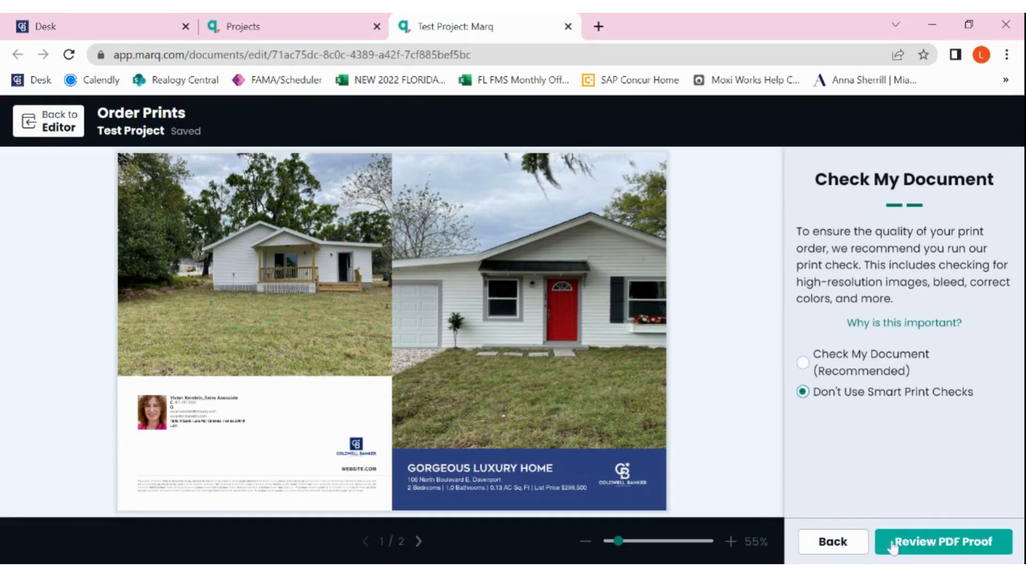
left_click(916, 544)
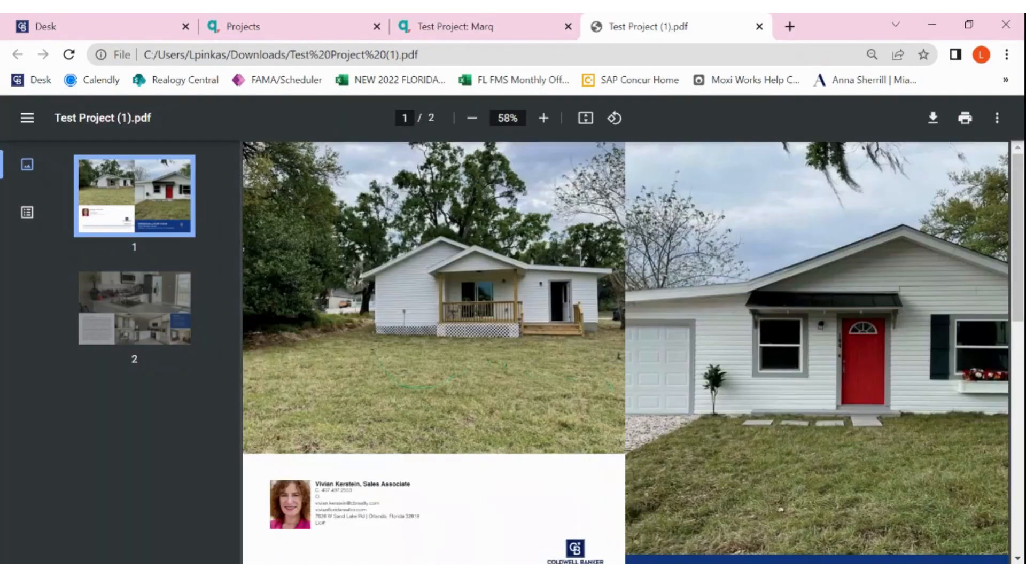
Step: Check page 2 of the PDF proof, and leave the print order to return to the brochure editor
left_click(168, 289)
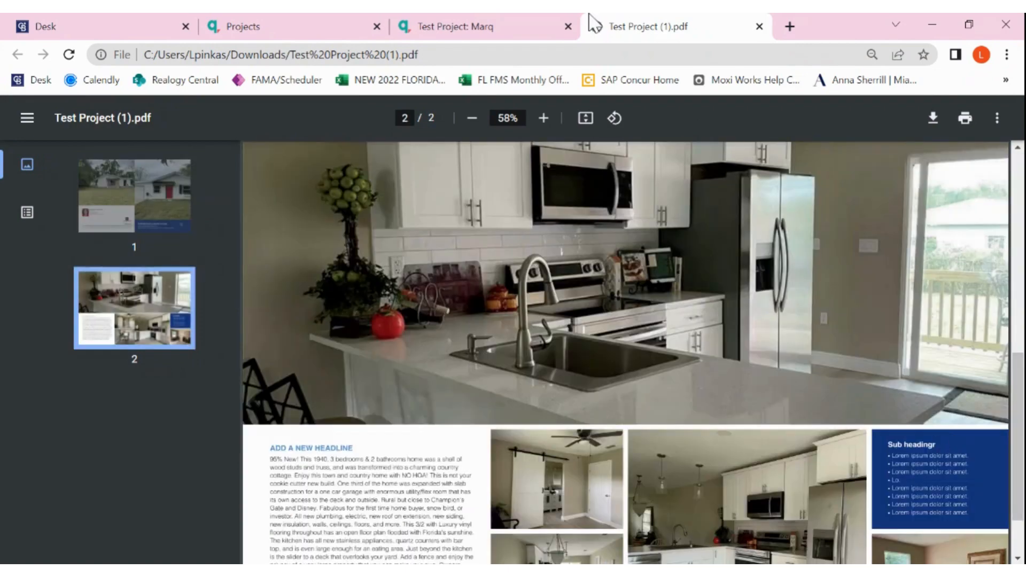
left_click(492, 30)
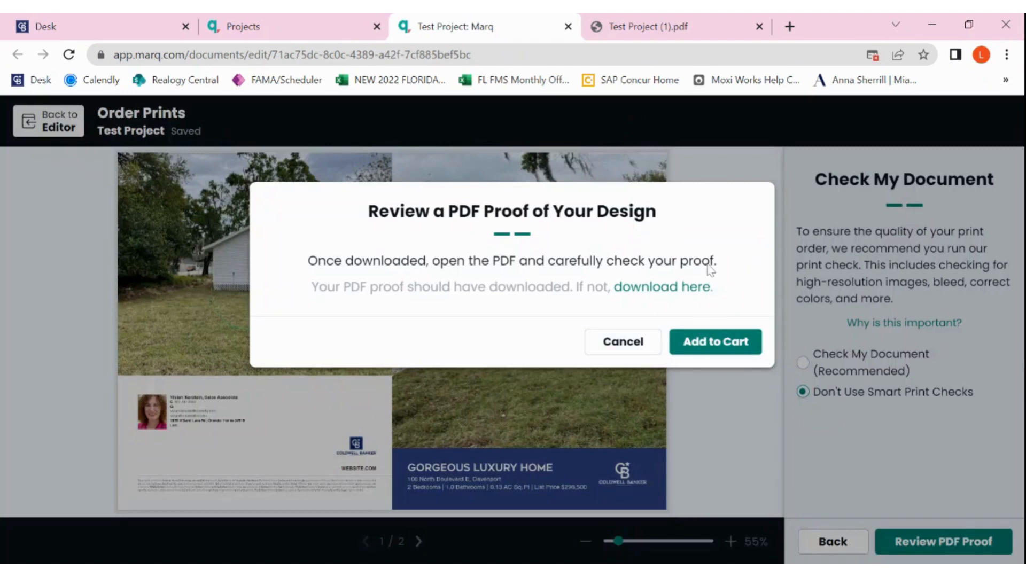
left_click(711, 351)
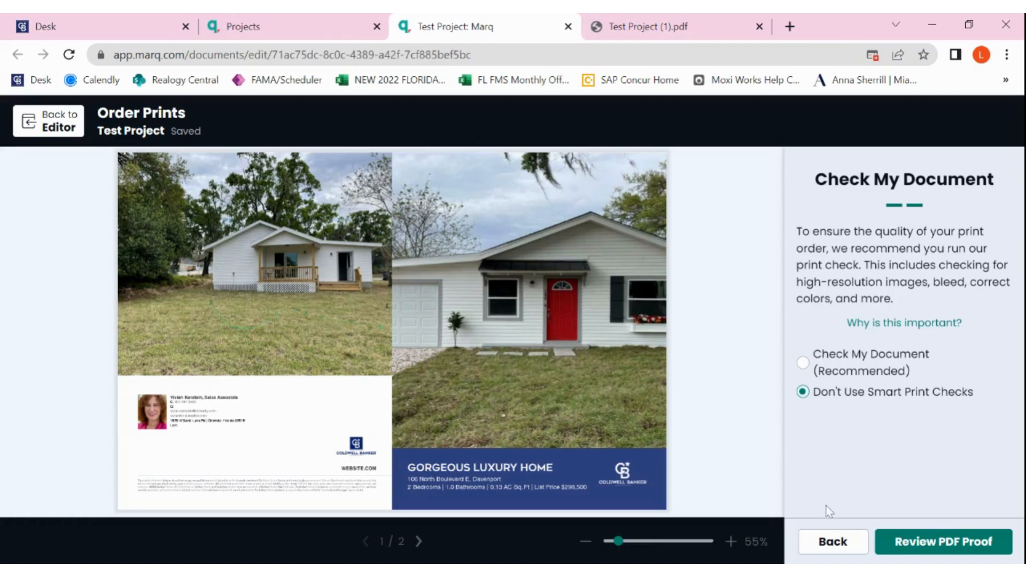
left_click(838, 541)
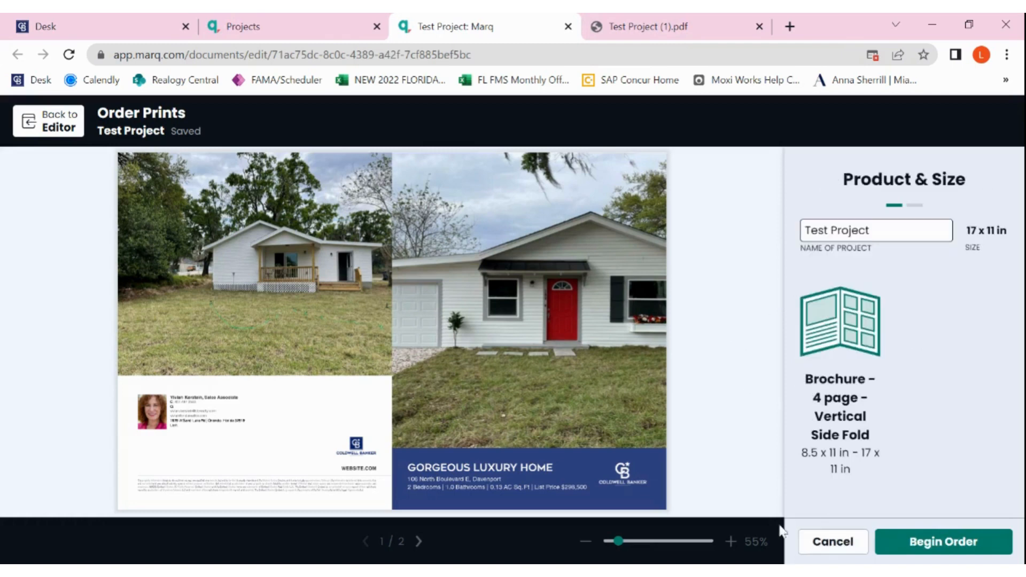
left_click(833, 542)
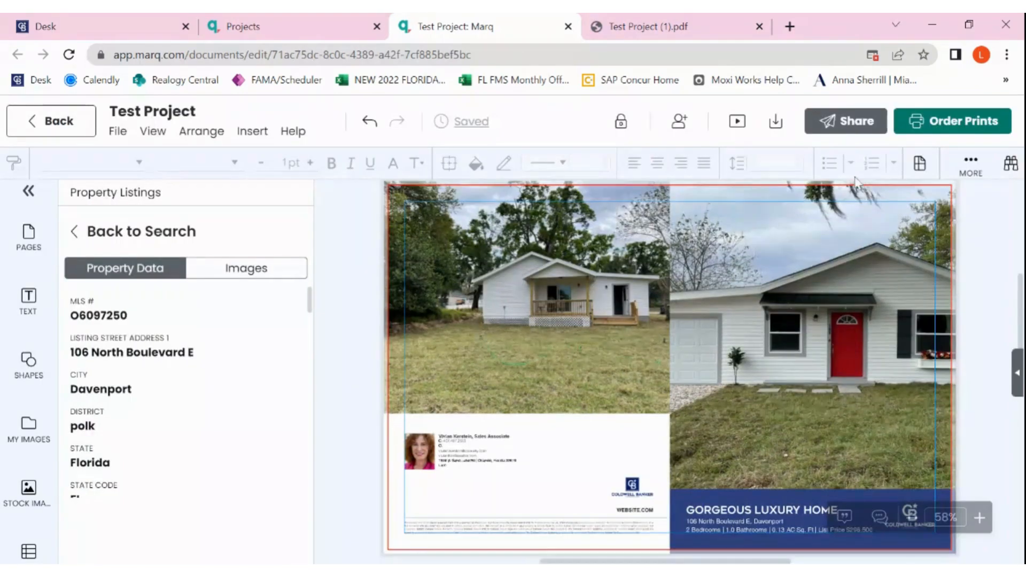
Step: Look over the brochure's social and web sharing options and its collaborator settings without sharing it
left_click(854, 134)
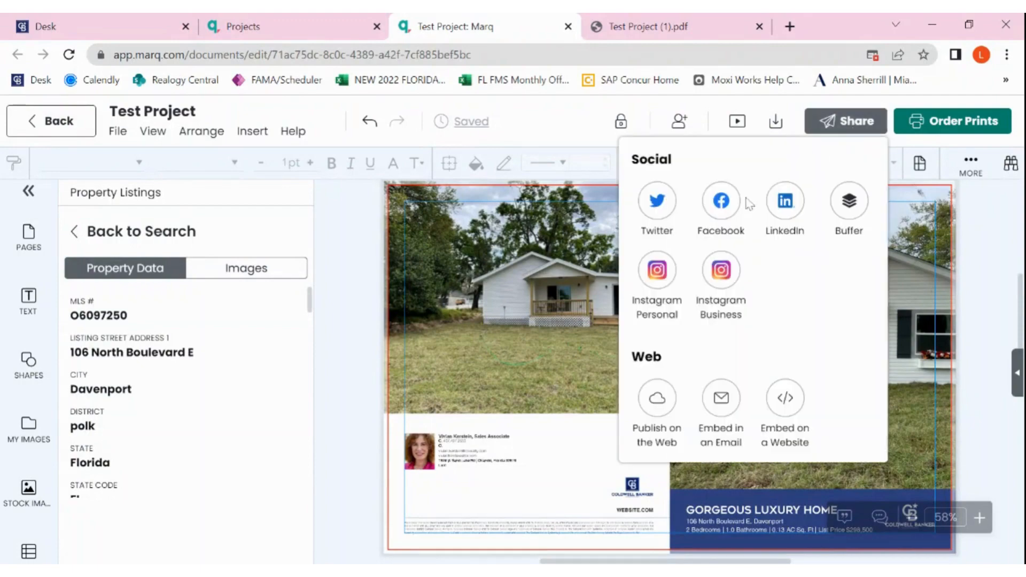
left_click(837, 133)
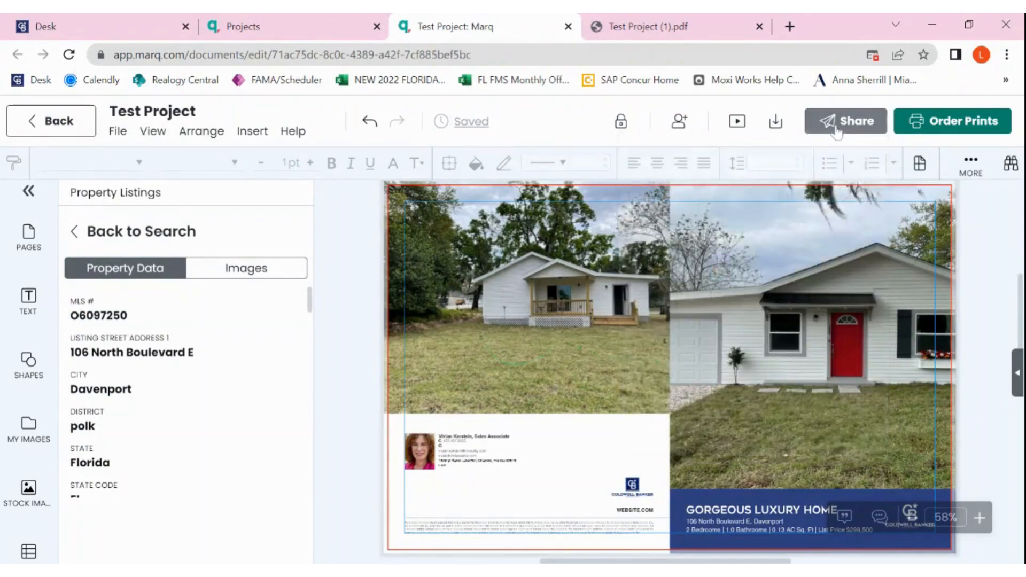
left_click(679, 124)
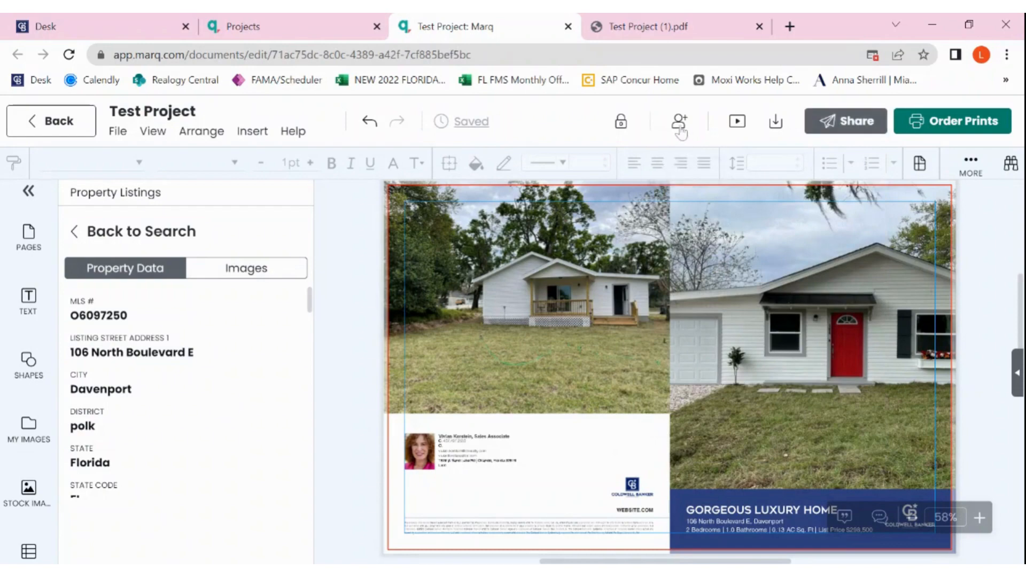
scroll(668, 423, "down", 2)
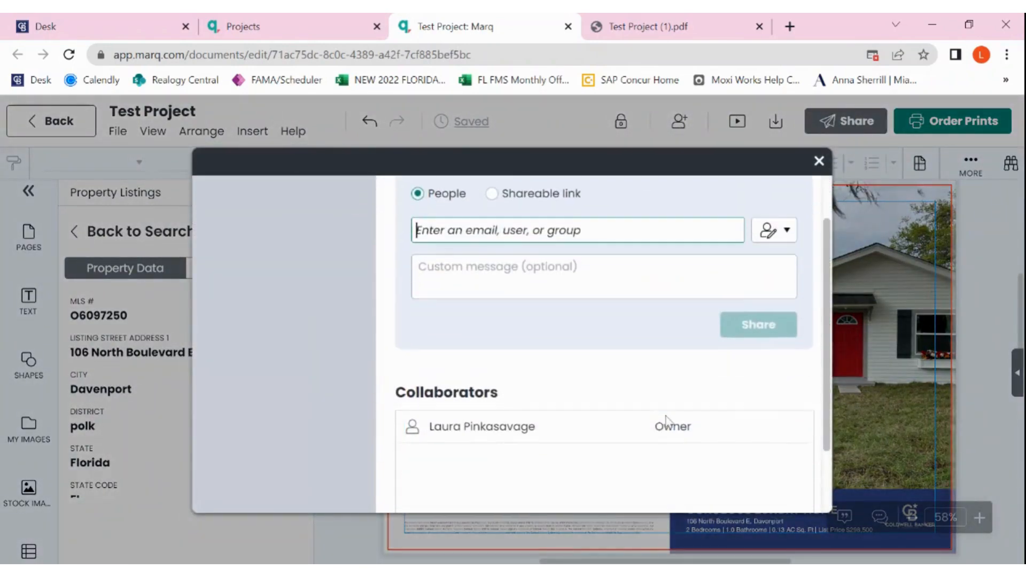
scroll(669, 422, "up", 2)
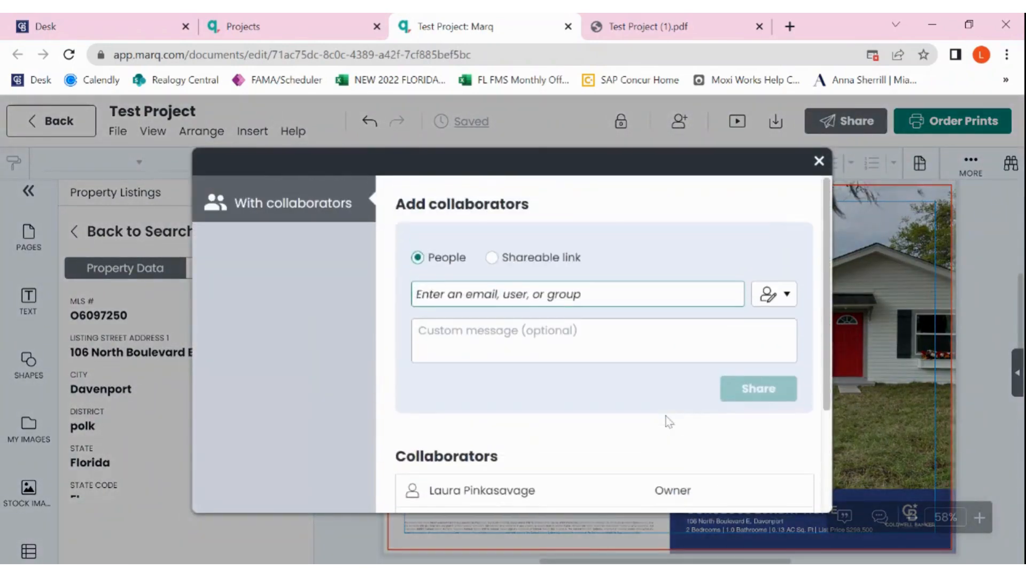
left_click(818, 162)
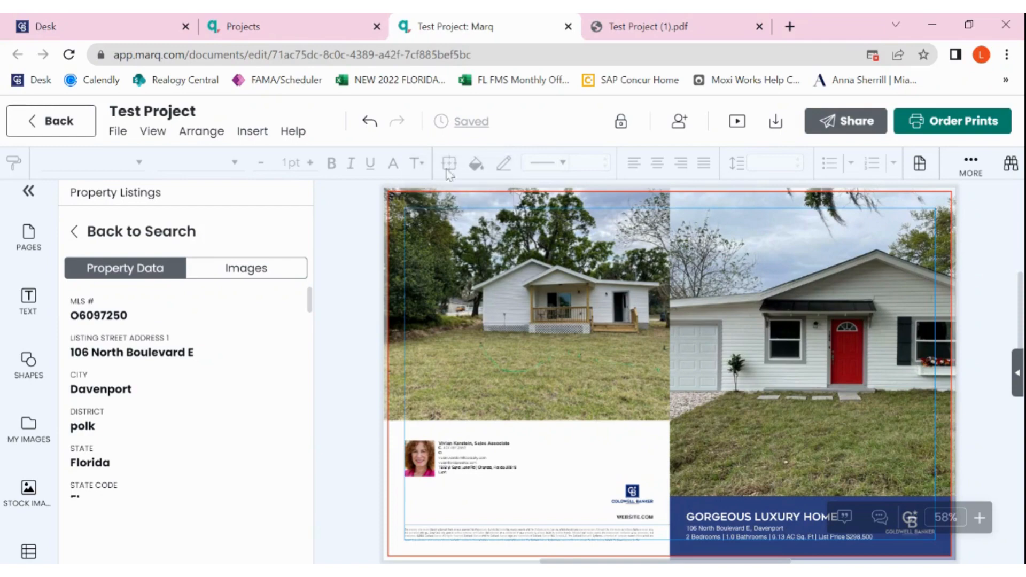
Step: Reopen Test Project from My Projects and review both brochure pages
left_click(58, 122)
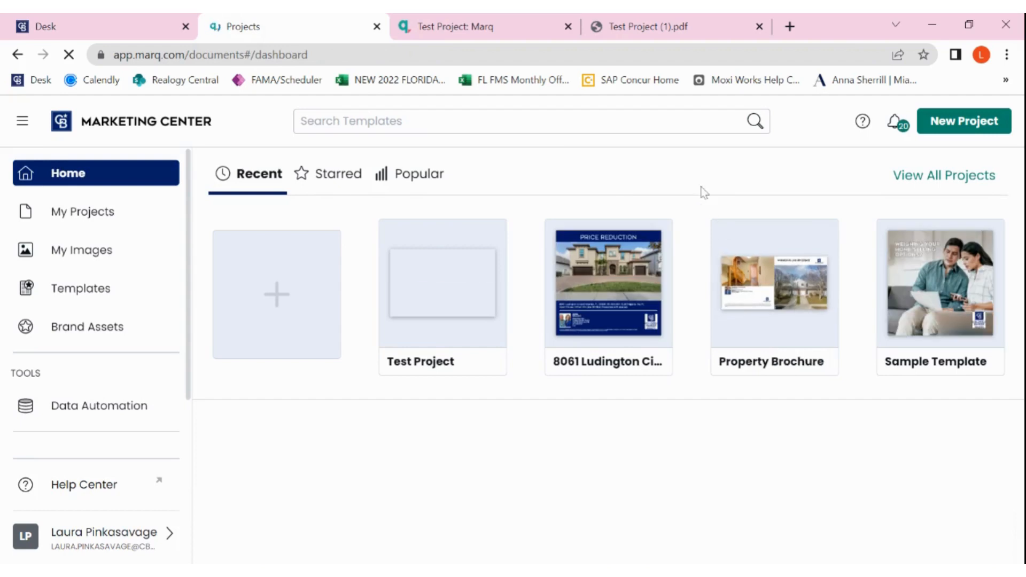
left_click(91, 214)
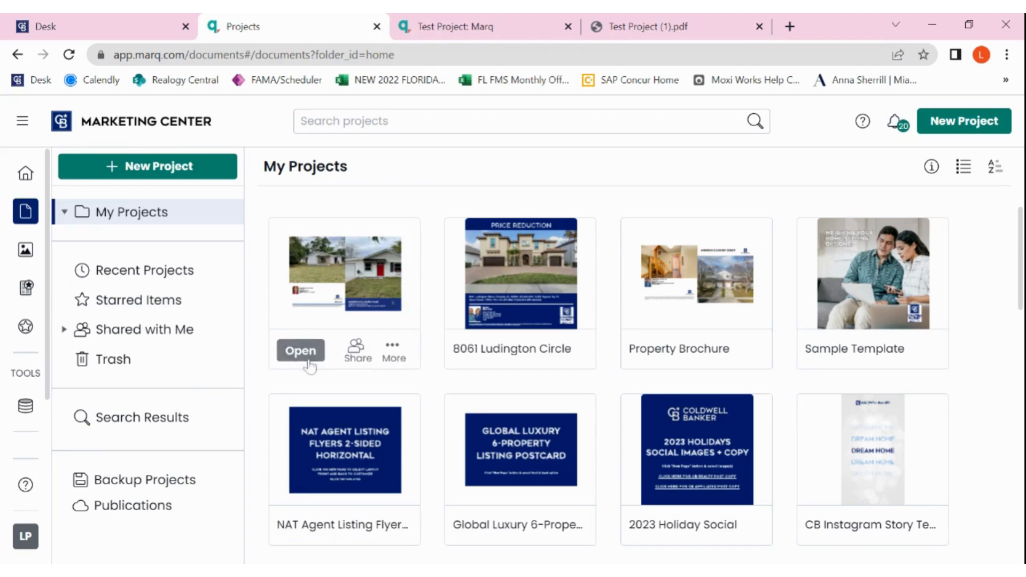
left_click(300, 352)
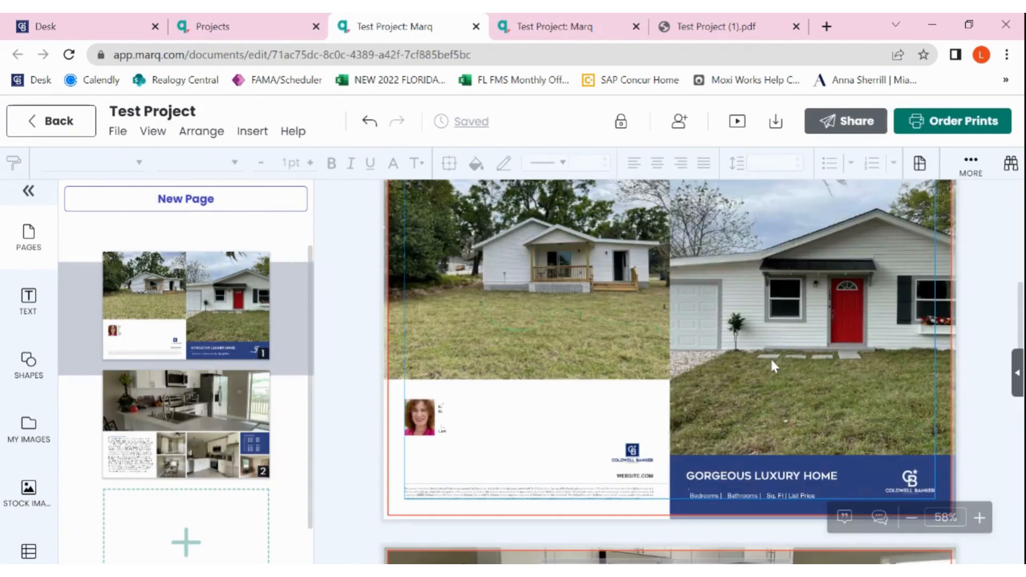
scroll(771, 357, "down", 5)
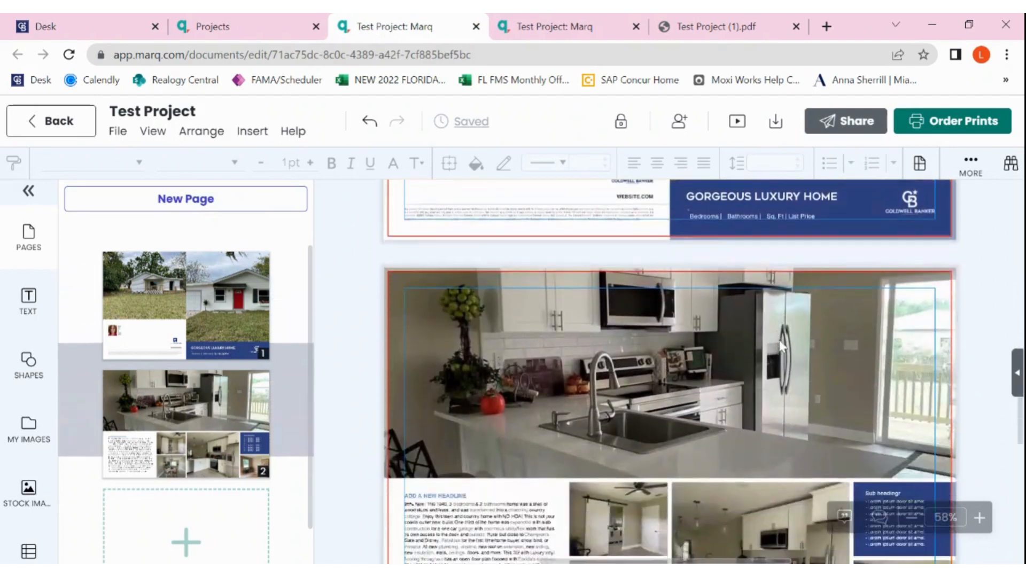
scroll(780, 344, "down", 3)
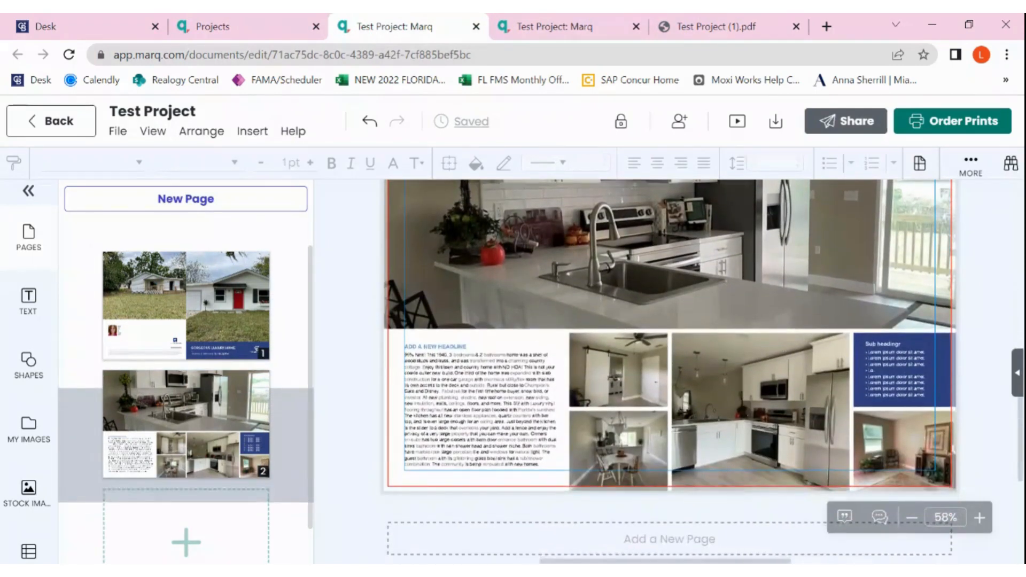
scroll(671, 372, "up", 6)
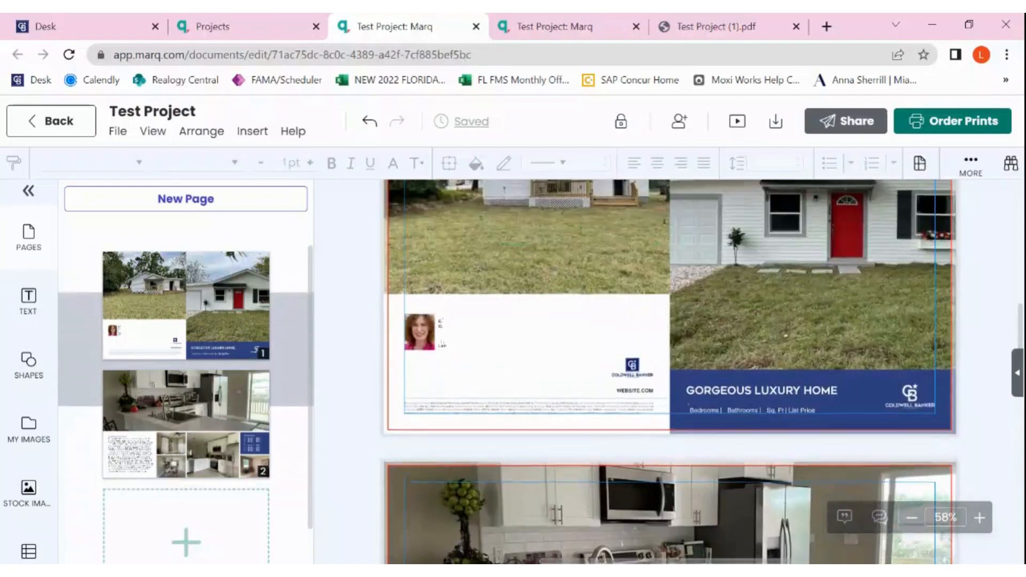
scroll(670, 372, "up", 3)
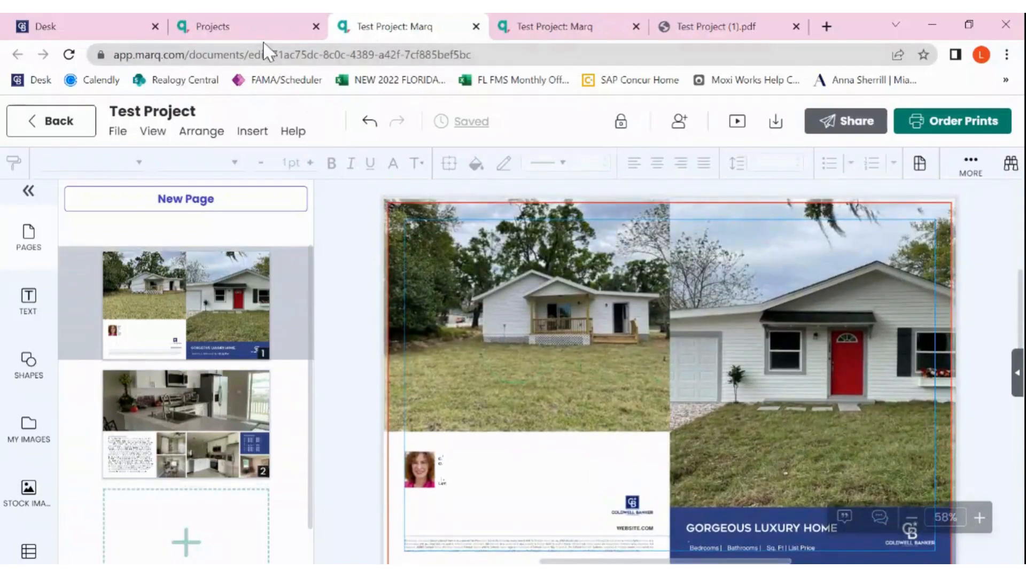
Step: Switch back to the Projects browser tab and show the brand templates
left_click(263, 27)
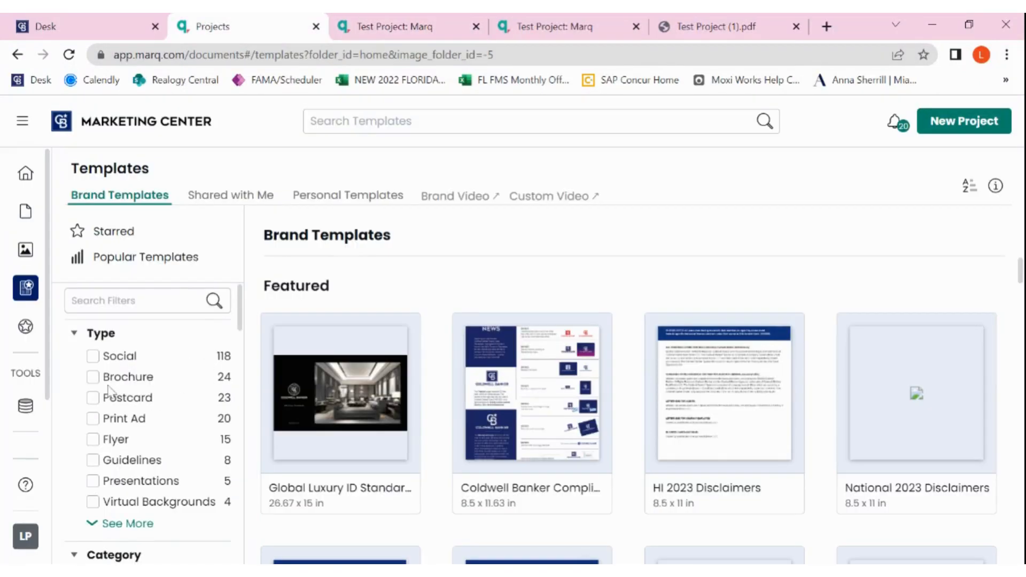